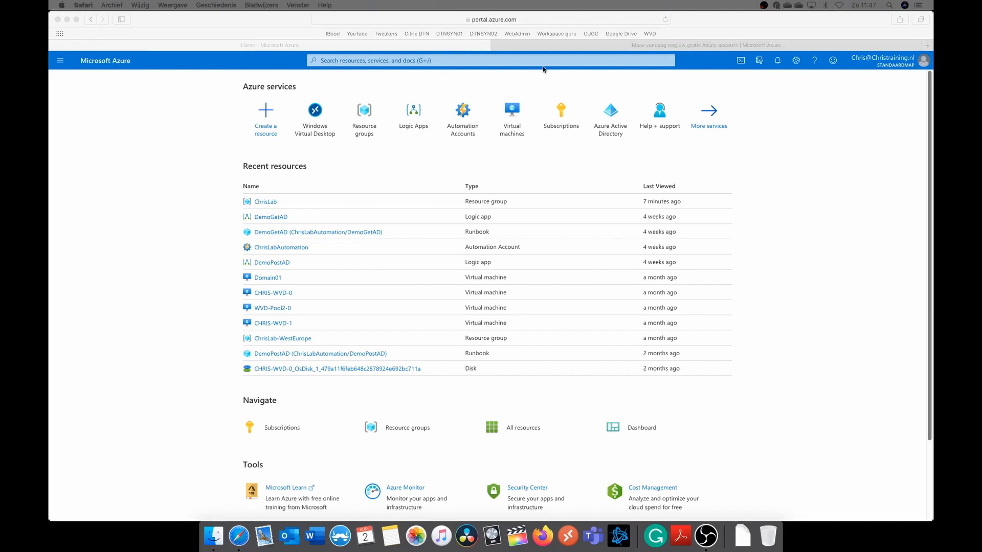
Examine the address and the starting-credit offer of the free Azure account page, and close that page
{"action": "left_click", "coordinate": [540, 81]}
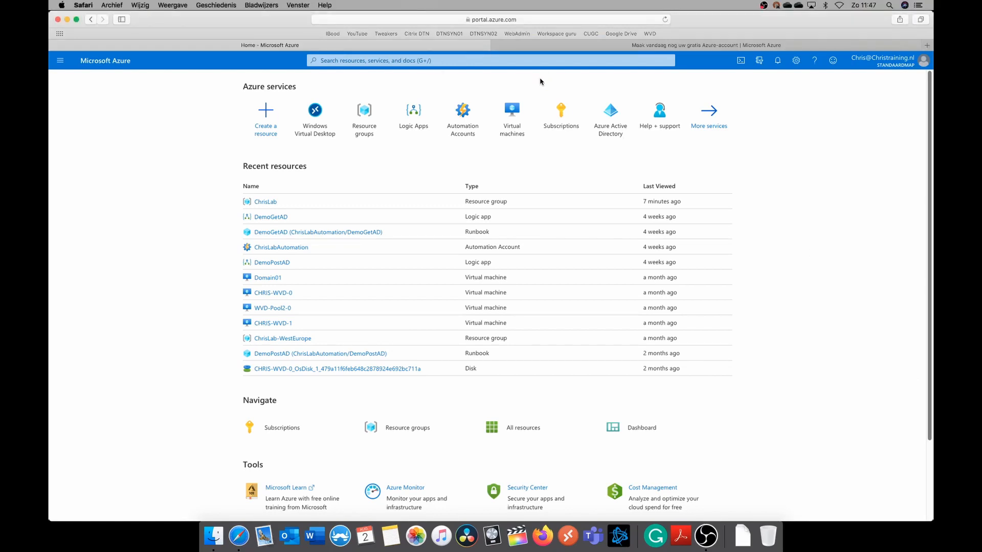
{"action": "left_click", "coordinate": [587, 45]}
{"action": "left_click", "coordinate": [366, 20]}
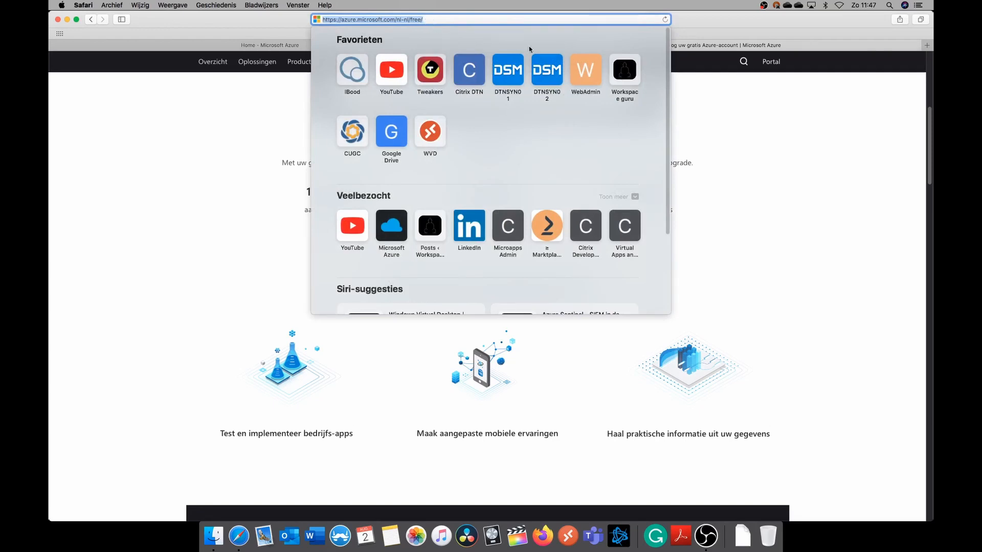
{"action": "left_click", "coordinate": [780, 203]}
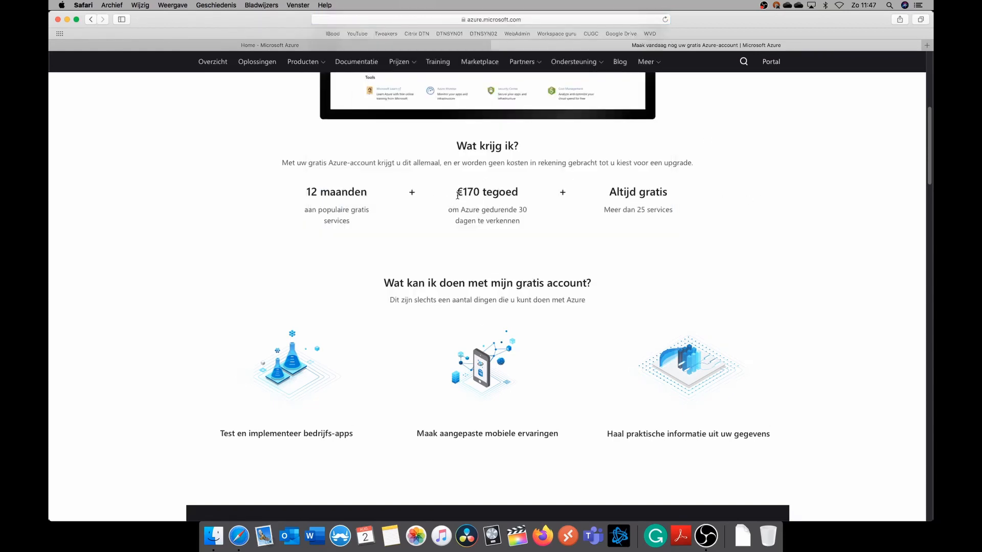
{"action": "left_click_drag", "start_coordinate": [455, 191], "coordinate": [480, 192]}
{"action": "key", "text": "super+w"}
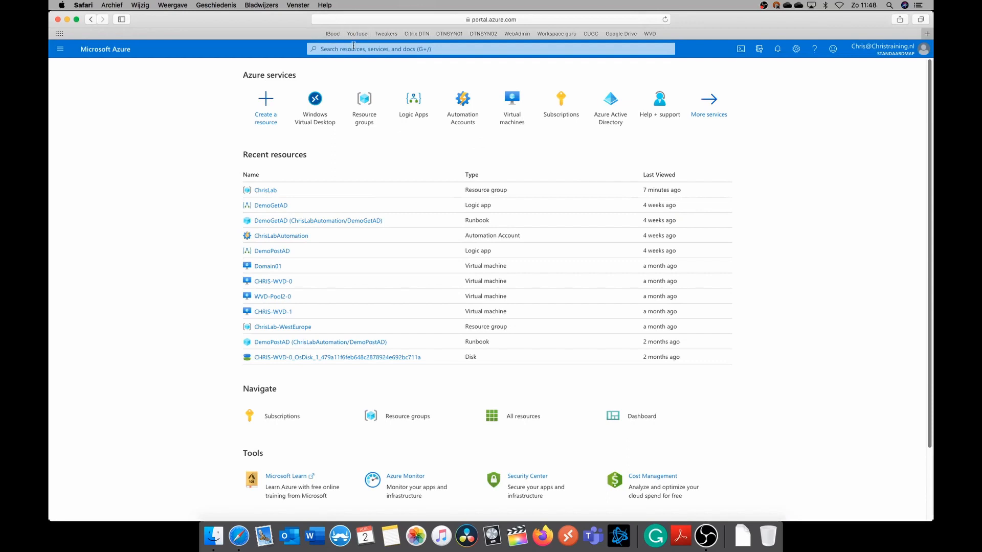
Find the Windows Virtual Desktop service in the portal and start creating a host pool
{"action": "left_click", "coordinate": [333, 49]}
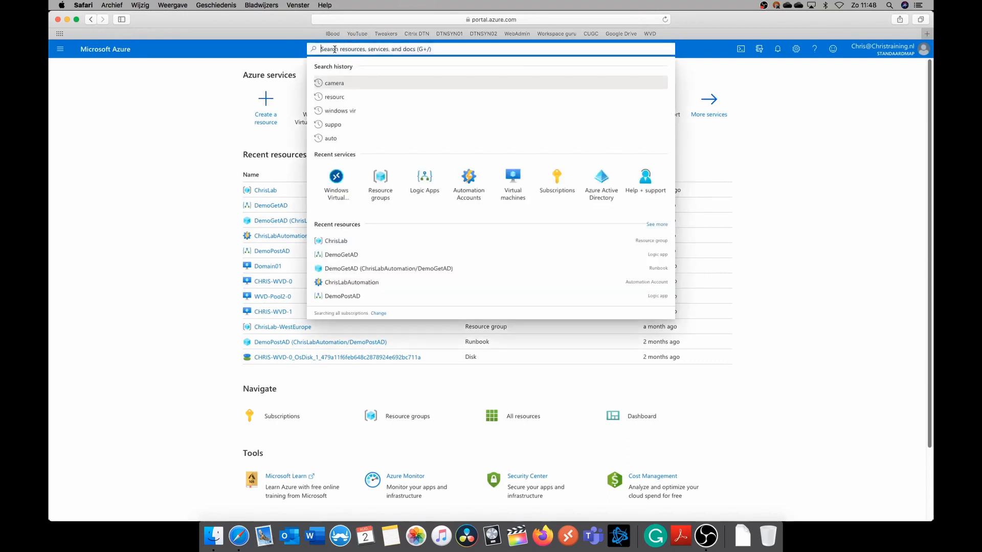
{"action": "type", "text": "window"}
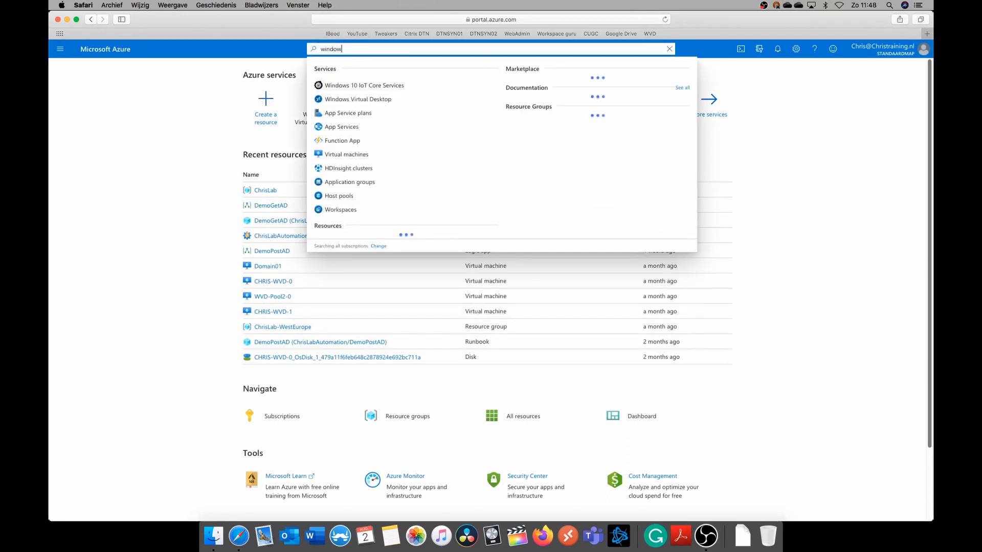
{"action": "type", "text": "s virtual desk"}
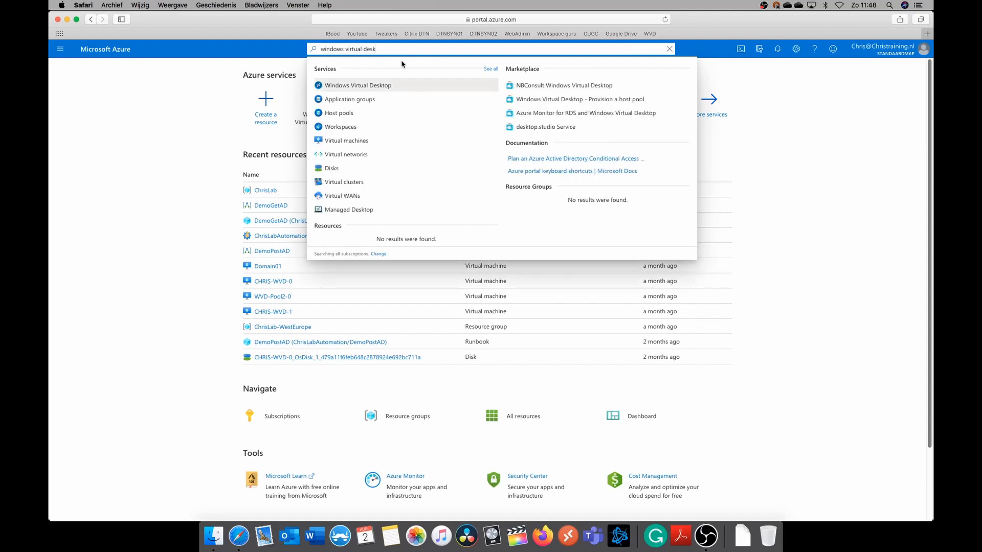
{"action": "left_click", "coordinate": [376, 86]}
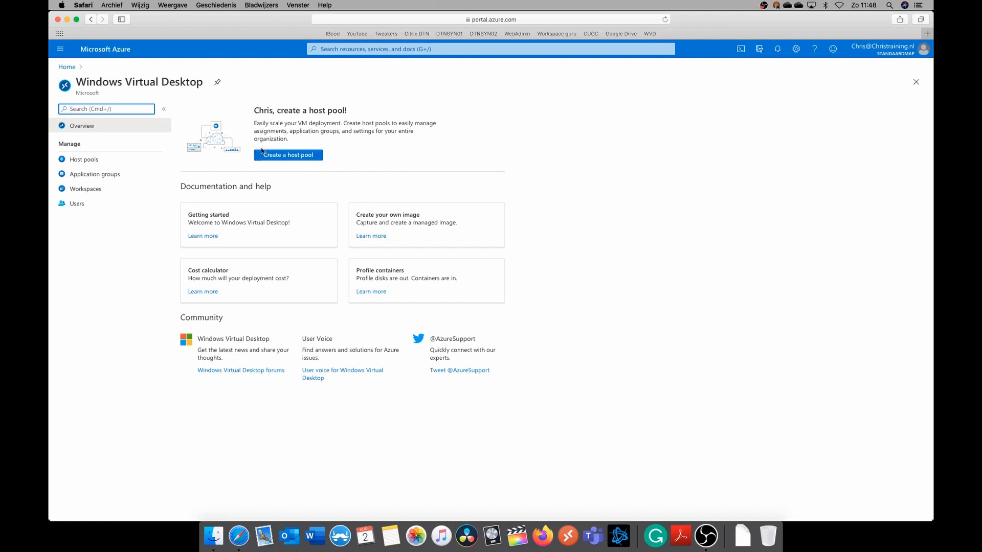
{"action": "left_click", "coordinate": [282, 157]}
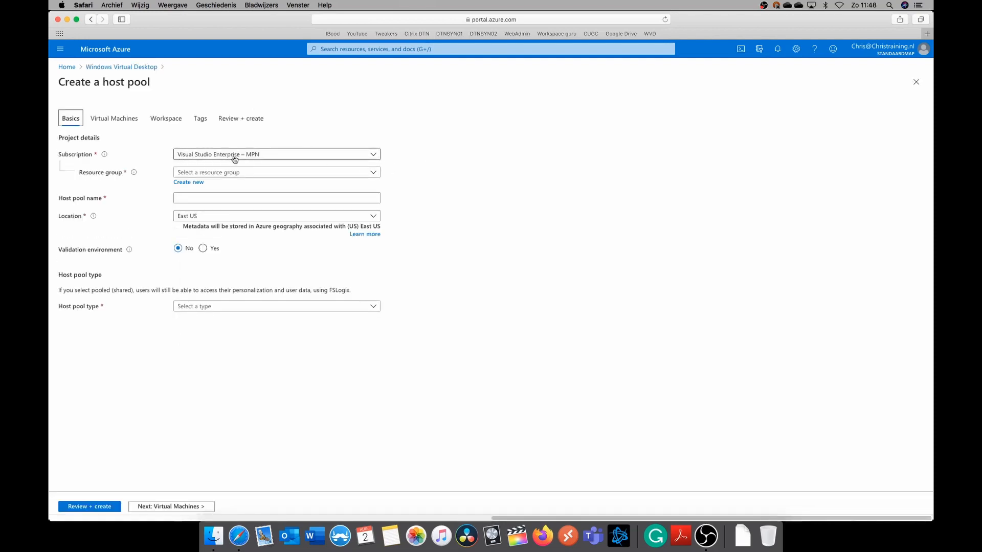
Set the host pool's subscription to Visual Studio Enterprise-abonnement – MPN and its resource group to ChrisLab
{"action": "left_click", "coordinate": [234, 174]}
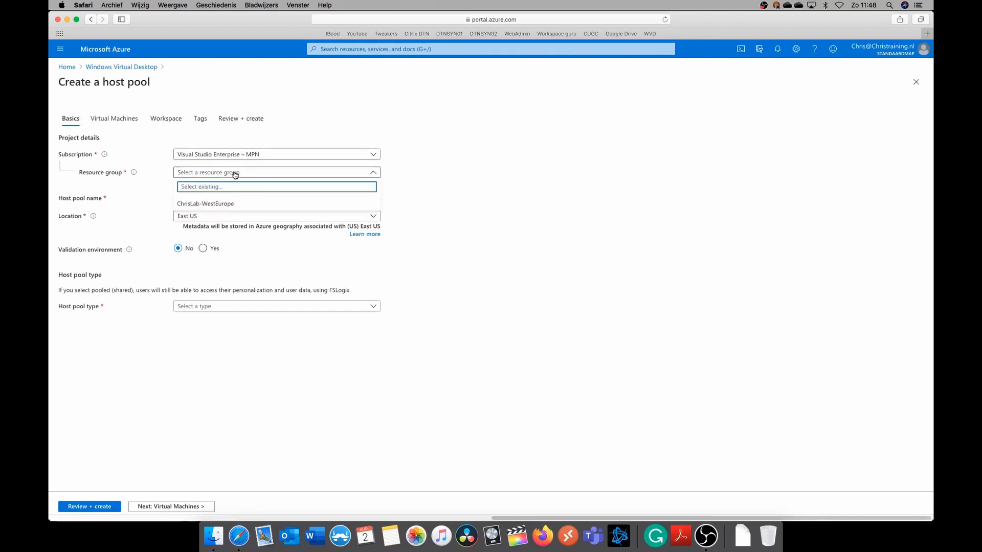
{"action": "left_click", "coordinate": [235, 154]}
{"action": "left_click", "coordinate": [243, 187]}
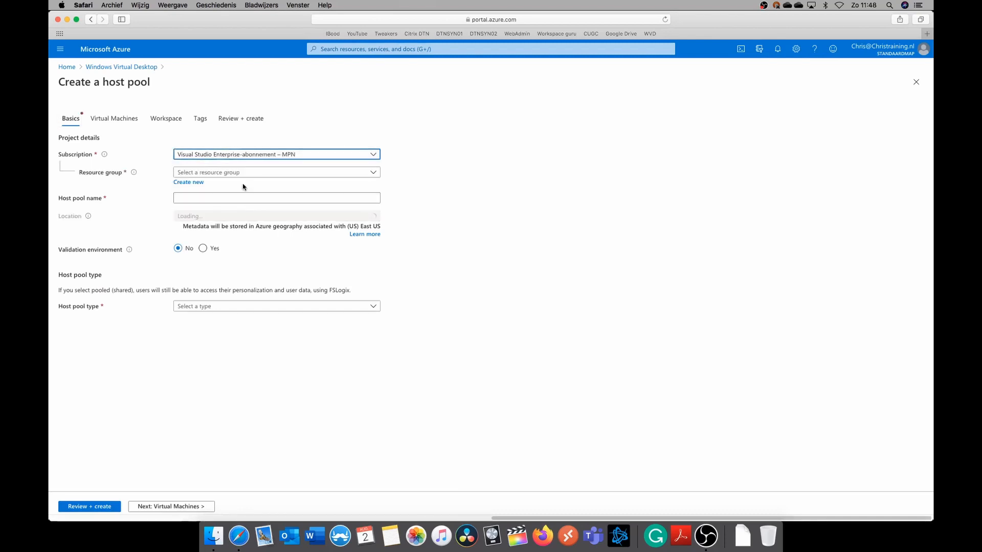
{"action": "left_click", "coordinate": [240, 174]}
{"action": "left_click", "coordinate": [228, 202]}
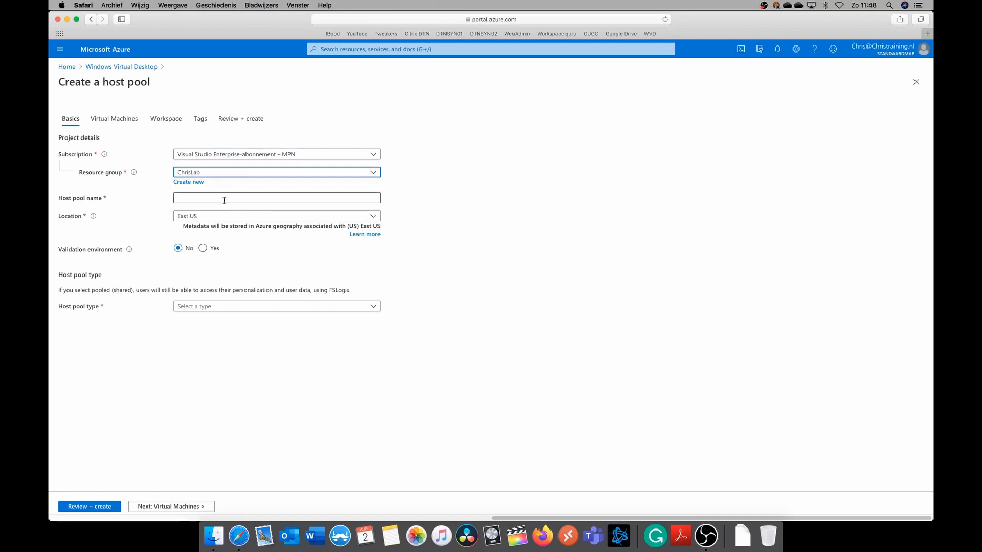
Name the host pool TechTarget-Demo-Pool01, keeping East US as location and no validation environment
{"action": "left_click", "coordinate": [194, 198]}
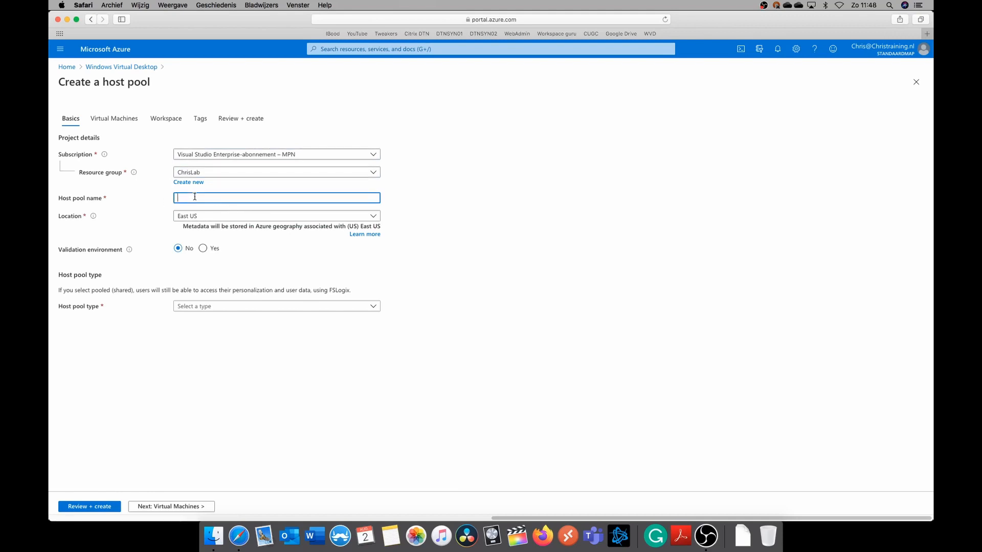
{"action": "type", "text": "TechTarget-Demo-Pool01"}
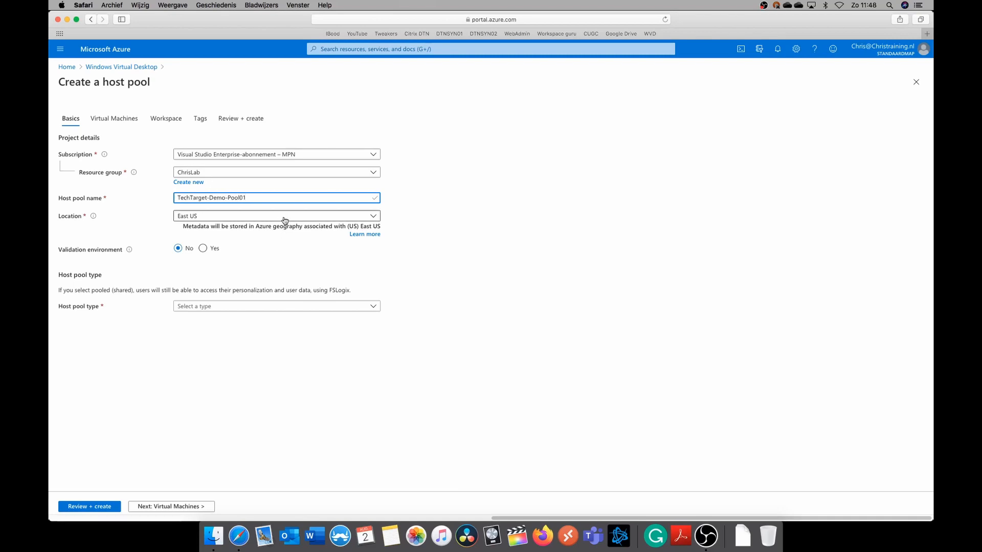
{"action": "left_click", "coordinate": [244, 222]}
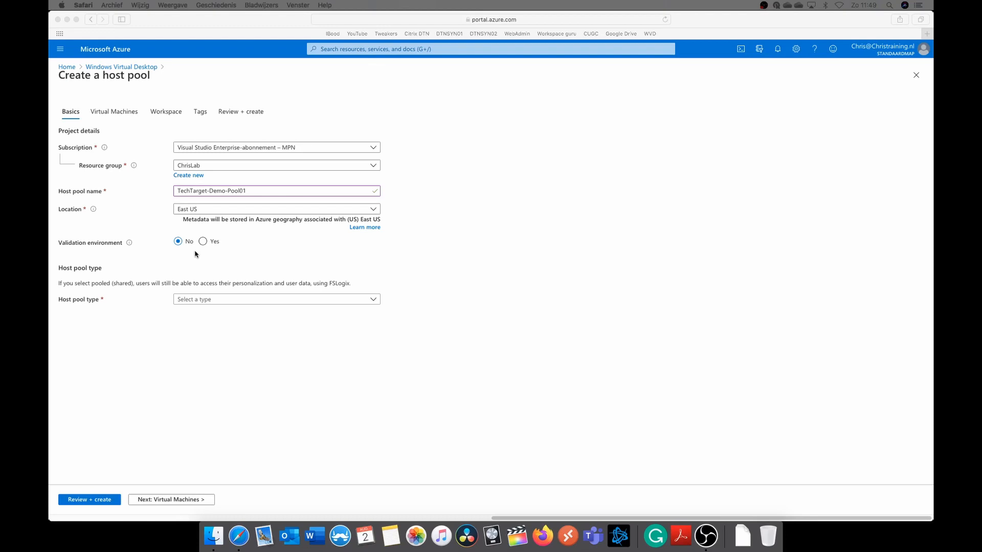
{"action": "left_click", "coordinate": [130, 245]}
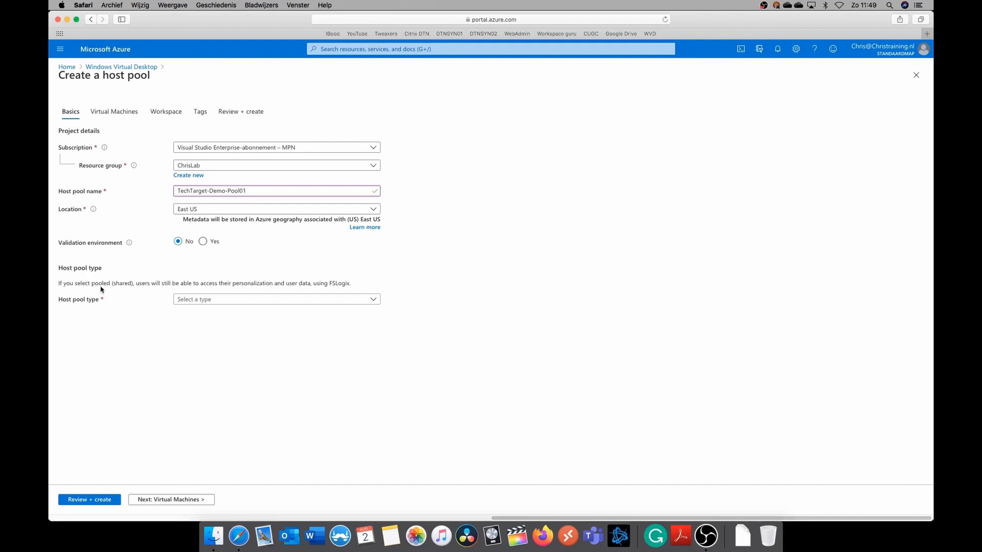
Make the host pool type Pooled with a max session limit of 10
{"action": "left_click", "coordinate": [248, 301]}
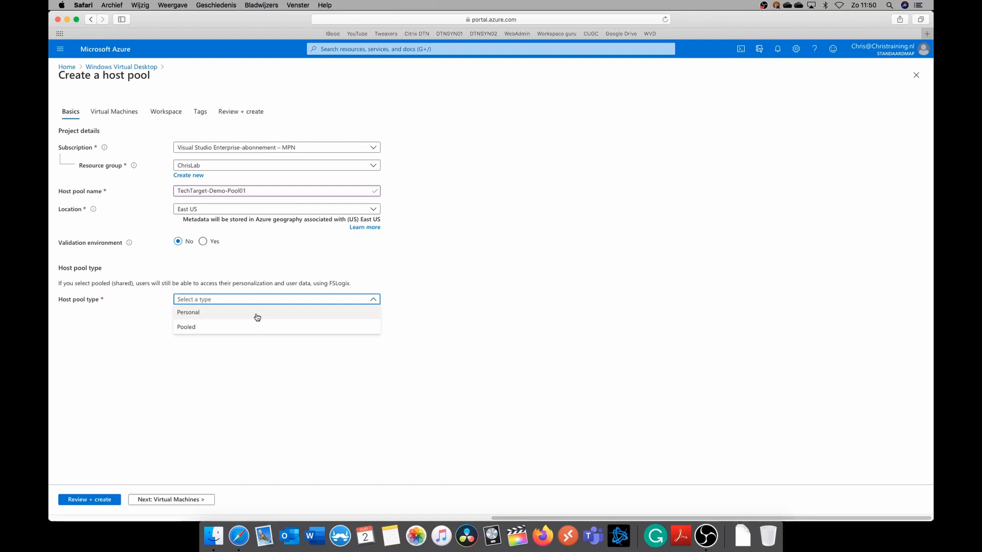
{"action": "left_click", "coordinate": [196, 328]}
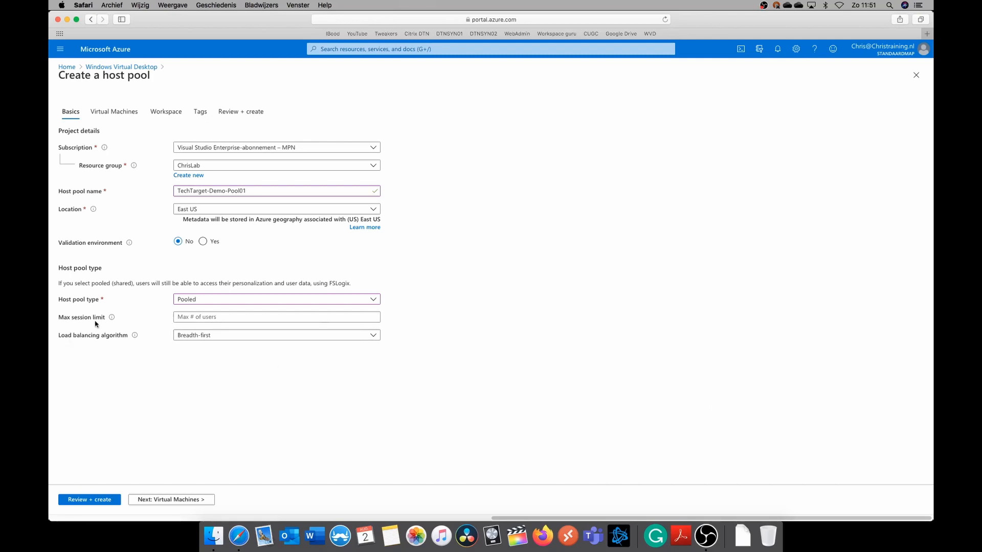
{"action": "mouse_move", "coordinate": [112, 318]}
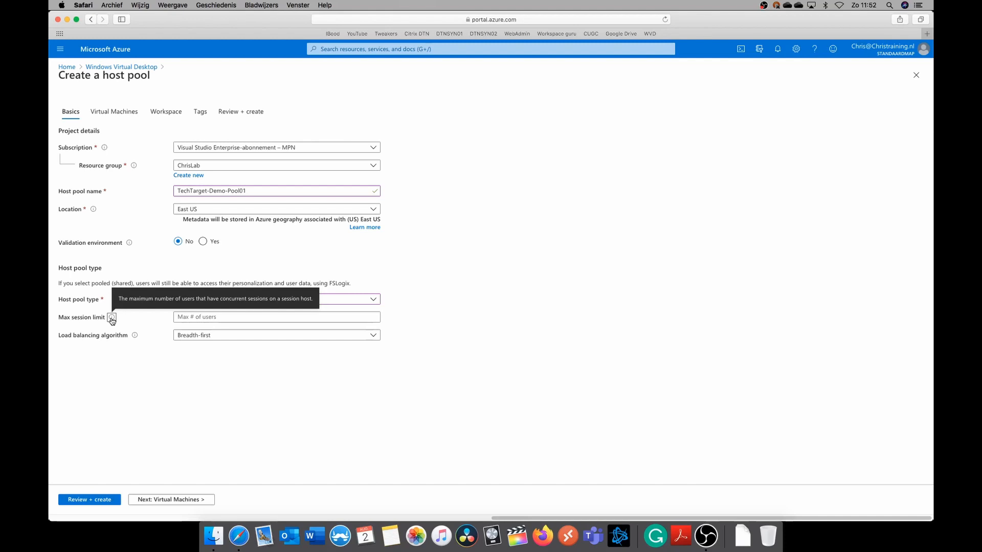
{"action": "left_click", "coordinate": [204, 317]}
{"action": "type", "text": "10"}
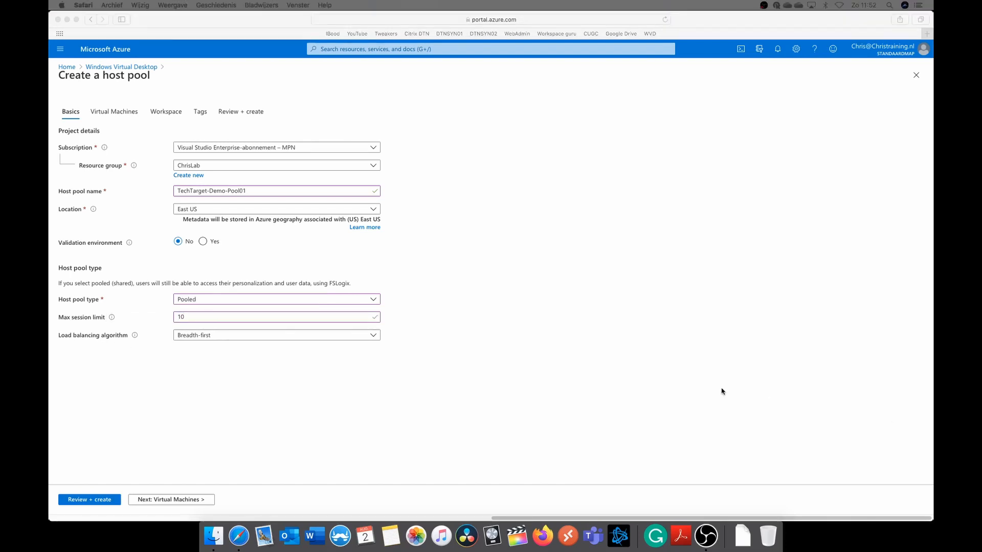
{"action": "left_click", "coordinate": [722, 391]}
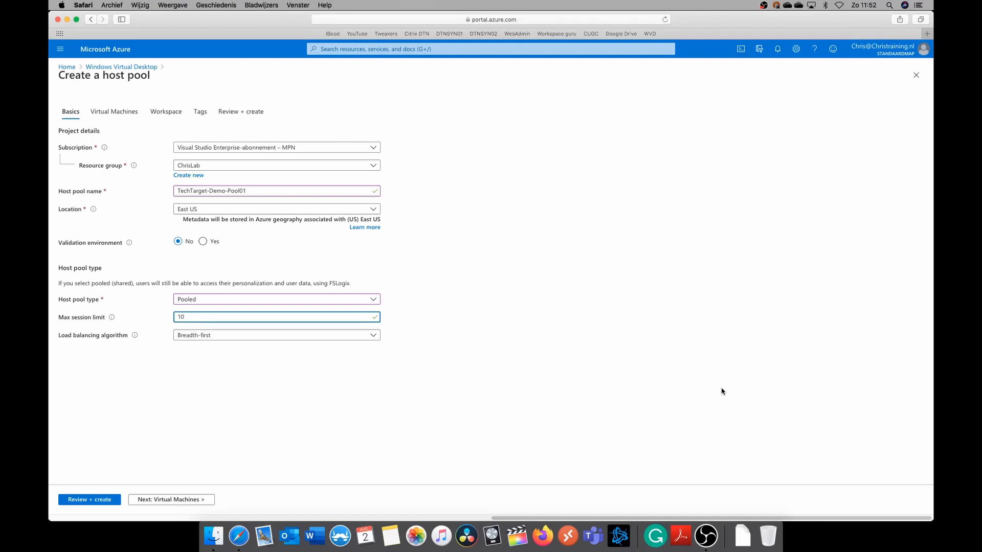
Choose Breadth-first as the host pool's load balancing algorithm
{"action": "left_click", "coordinate": [349, 337]}
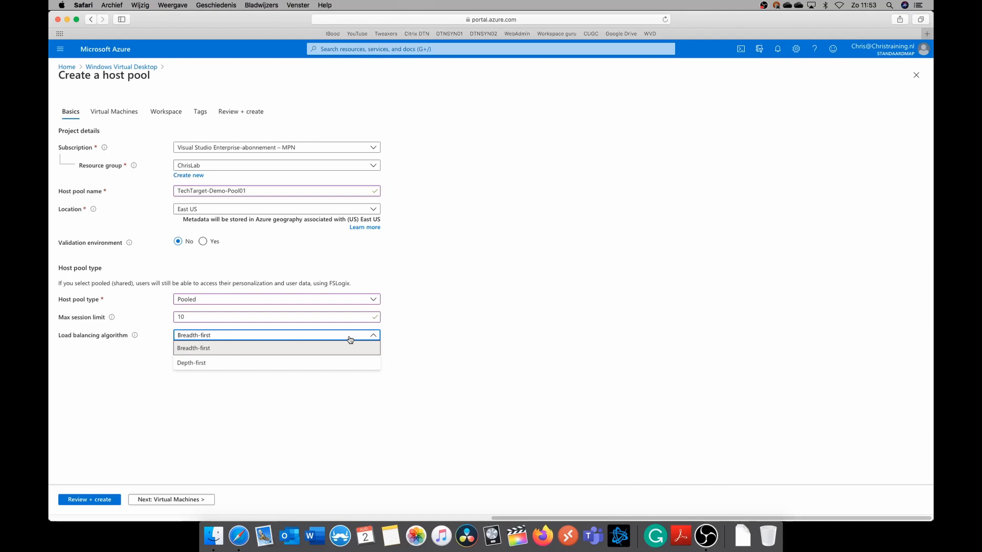
{"action": "left_click", "coordinate": [351, 348]}
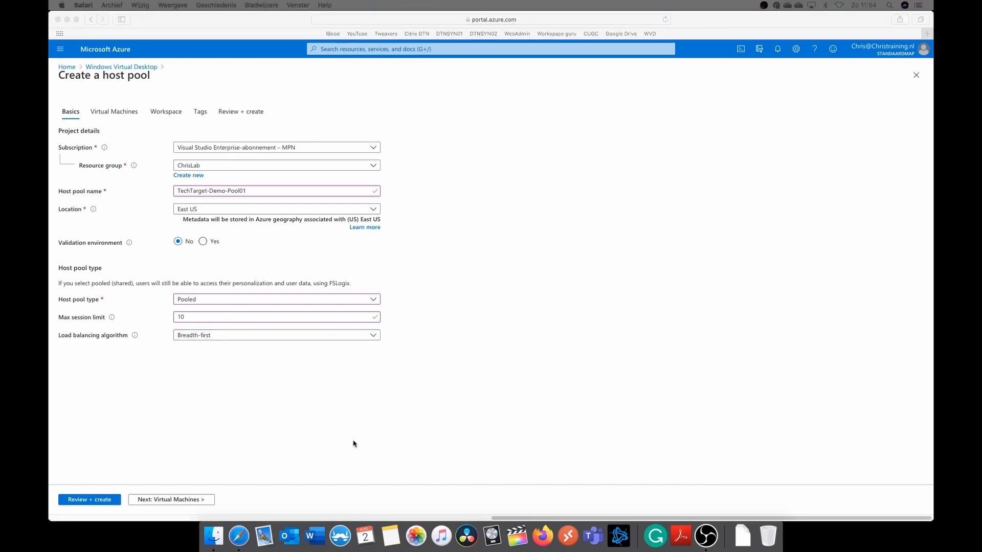
{"action": "left_click", "coordinate": [353, 442]}
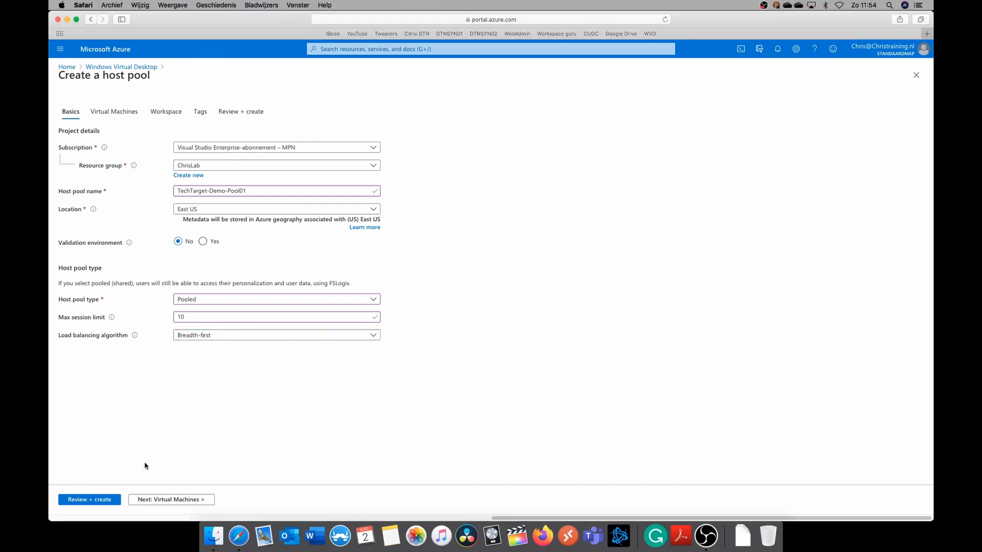
Enable adding virtual machines to the host pool and set the virtual machine location to West Europe
{"action": "left_click", "coordinate": [178, 501]}
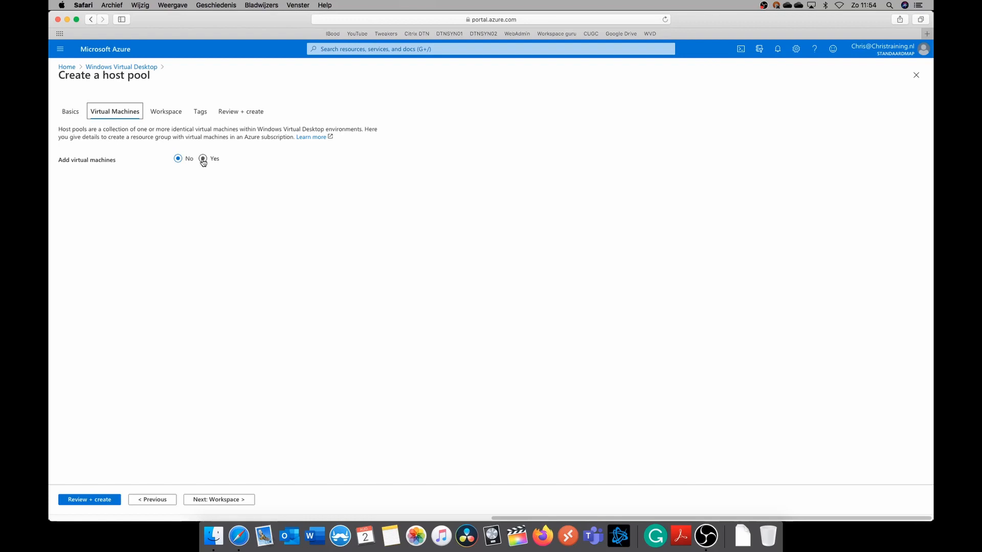
{"action": "left_click", "coordinate": [203, 159]}
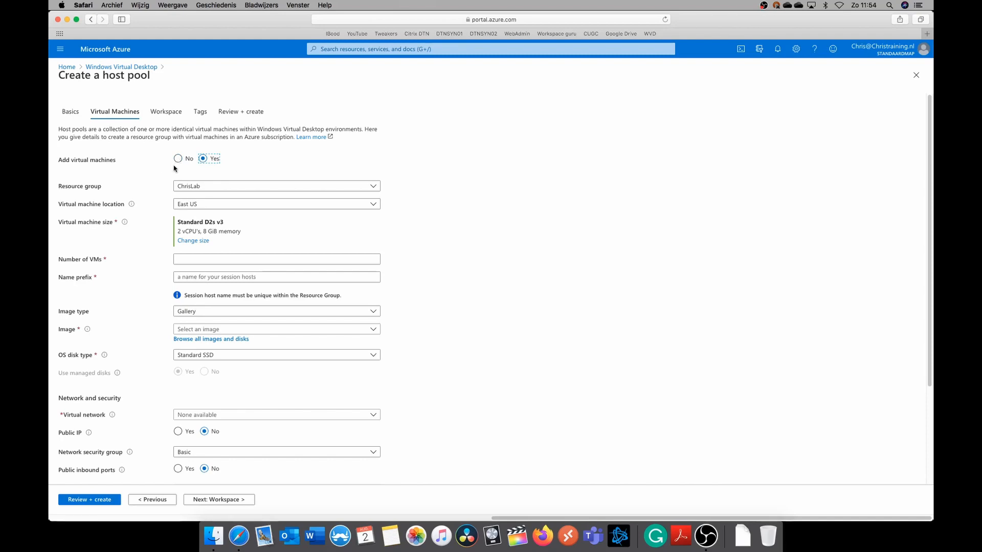
{"action": "left_click", "coordinate": [220, 204]}
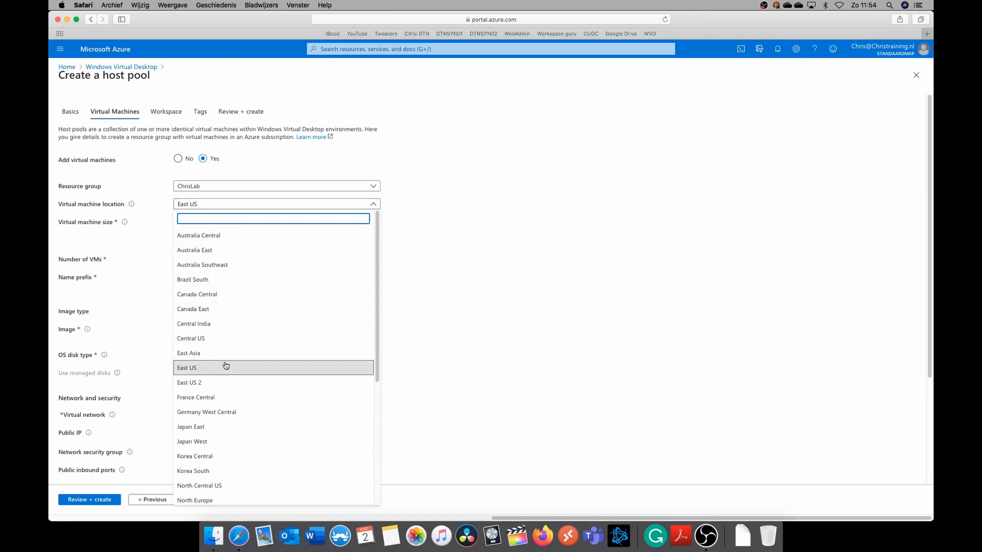
{"action": "scroll", "coordinate": [215, 314], "scroll_direction": "down", "scroll_amount": 6}
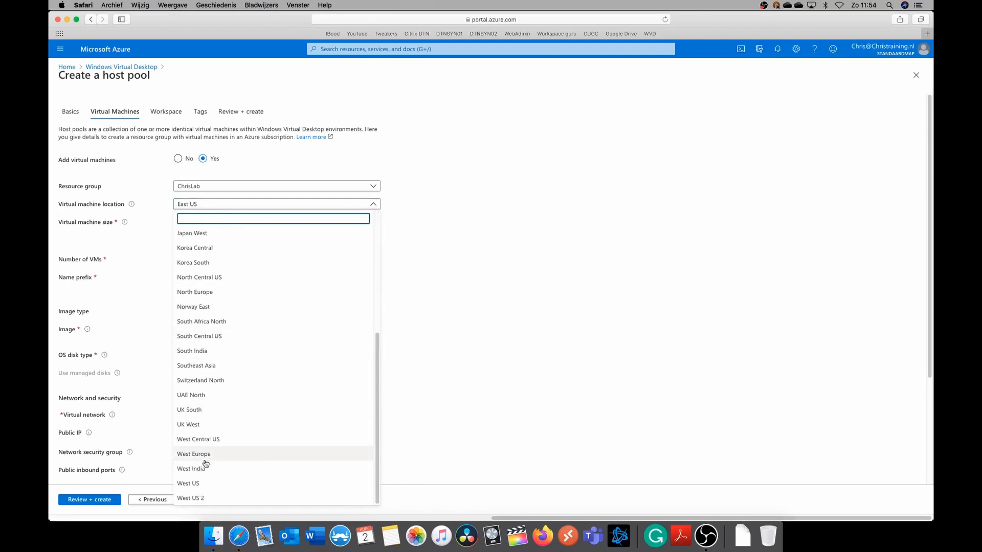
{"action": "left_click", "coordinate": [203, 455]}
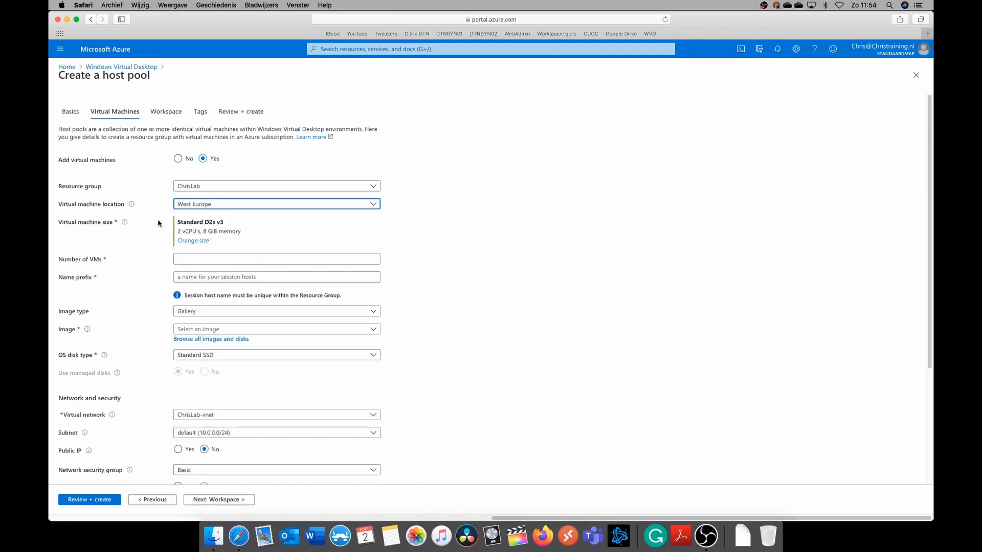
Change the virtual machine size to D4s_v3
{"action": "left_click", "coordinate": [193, 242]}
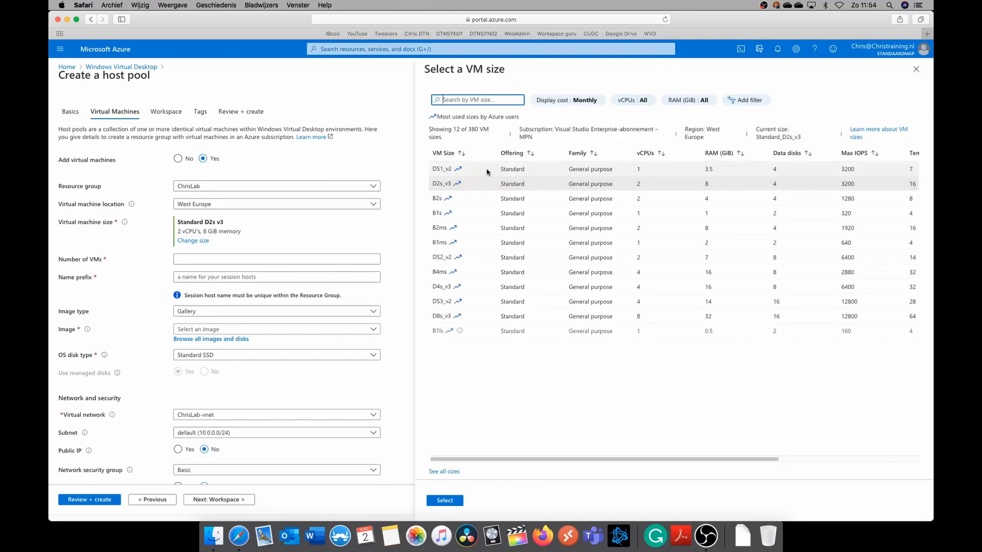
{"action": "left_click", "coordinate": [467, 288]}
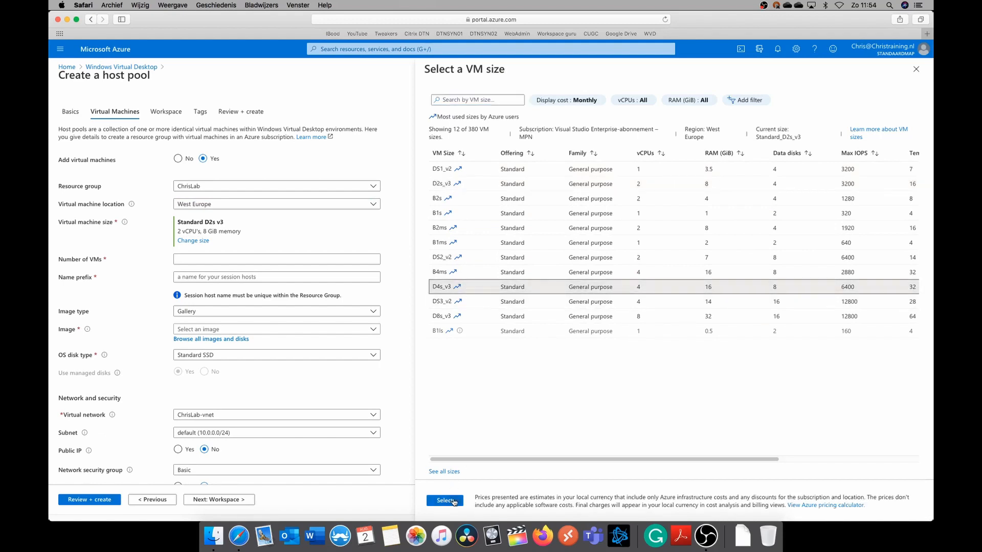
{"action": "left_click", "coordinate": [454, 501]}
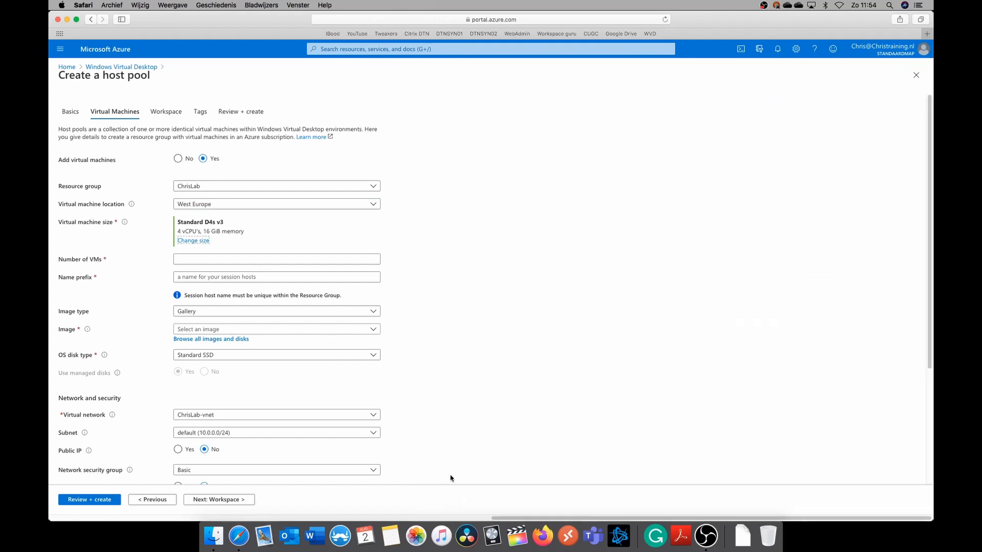
Set the number of VMs to 1 and the session host name prefix to TechDemo
{"action": "left_click", "coordinate": [218, 259]}
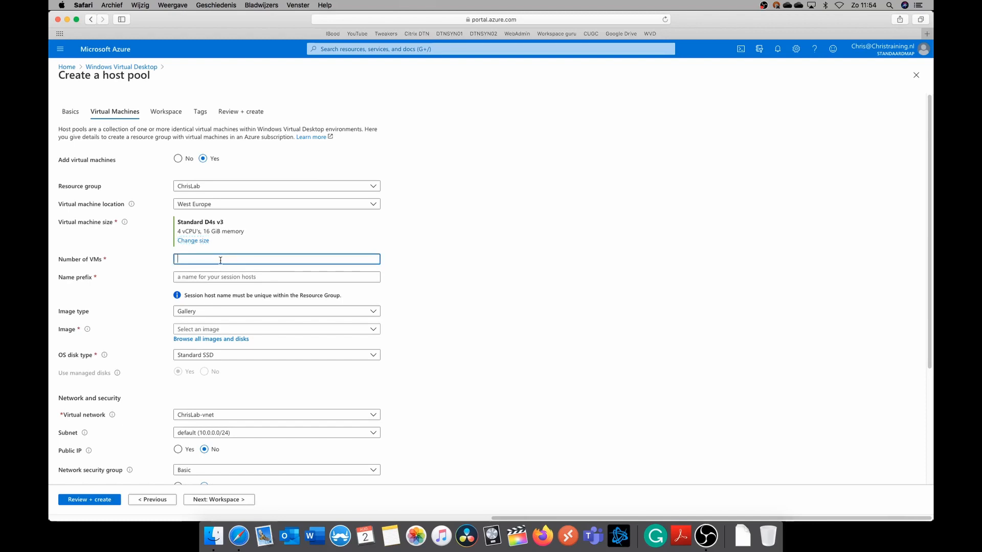
{"action": "left_click", "coordinate": [257, 277]}
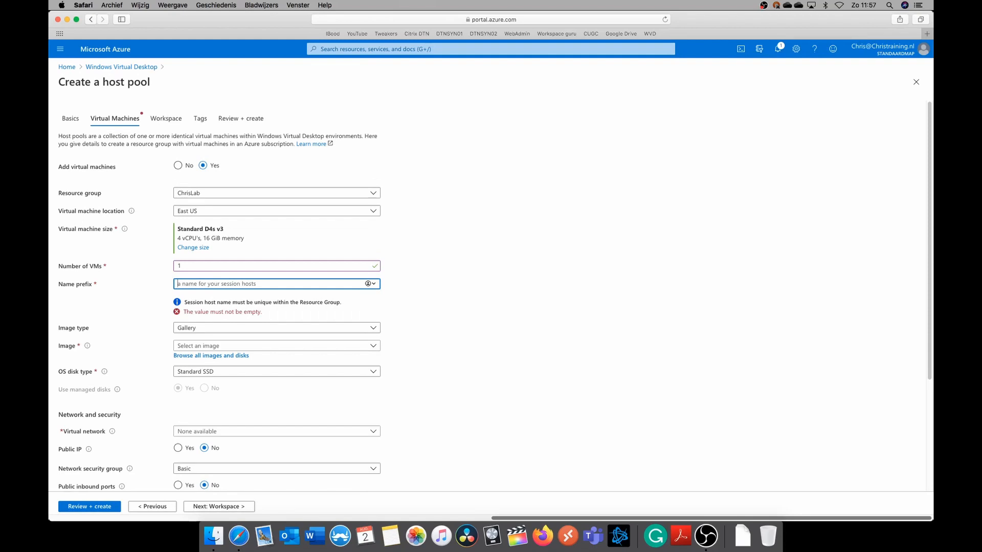
{"action": "type", "text": "TechDemo"}
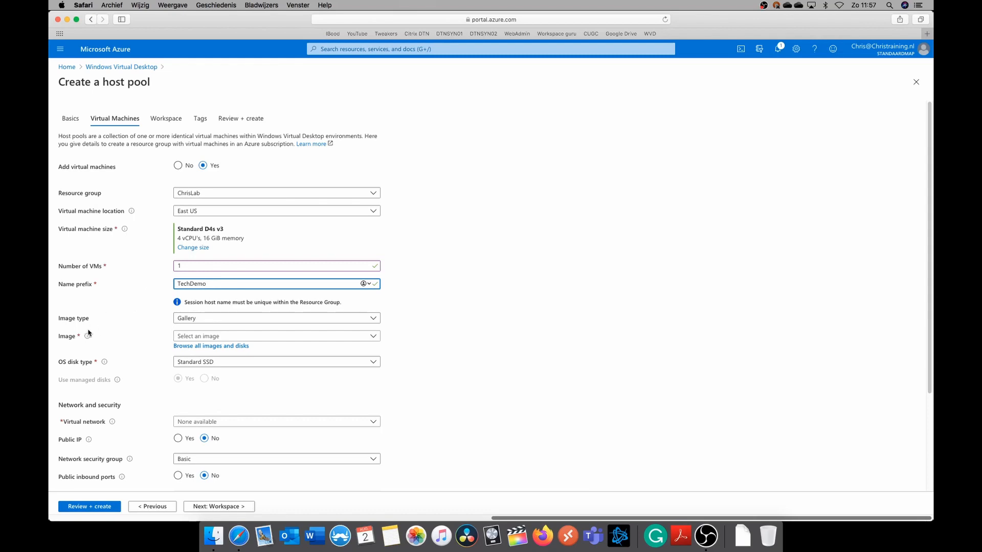
{"action": "left_click", "coordinate": [147, 325]}
{"action": "scroll", "coordinate": [148, 325], "scroll_direction": "down", "scroll_amount": 5}
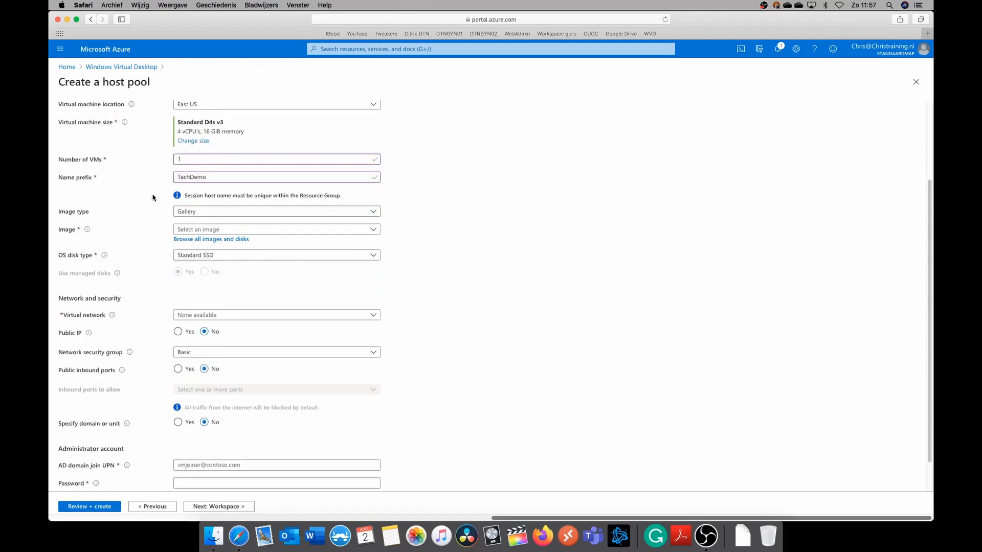
Select the gallery image Windows 10 Enterprise multi-session, Version 2004 + Microsoft 365 Apps and set the OS disk type to Premium SSD
{"action": "left_click", "coordinate": [212, 216]}
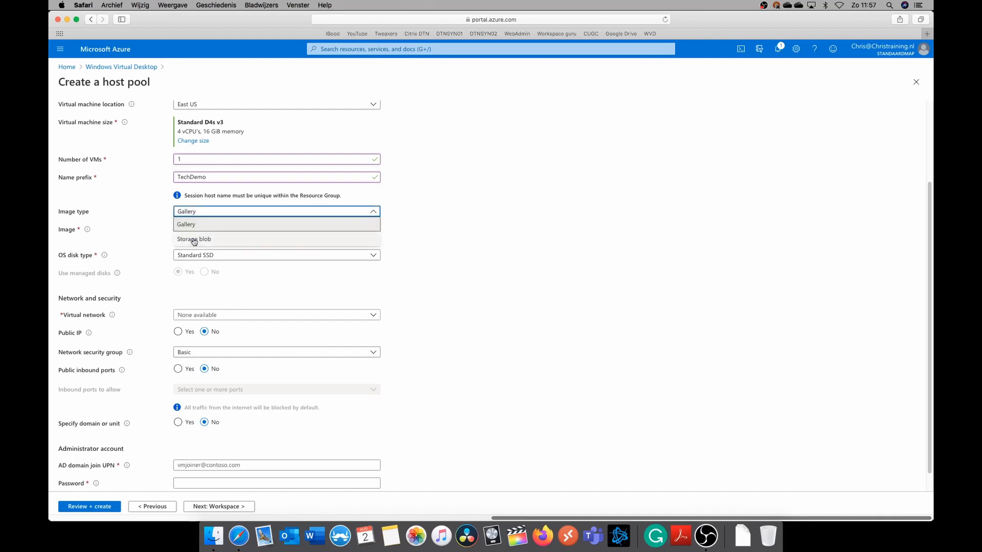
{"action": "left_click", "coordinate": [153, 216]}
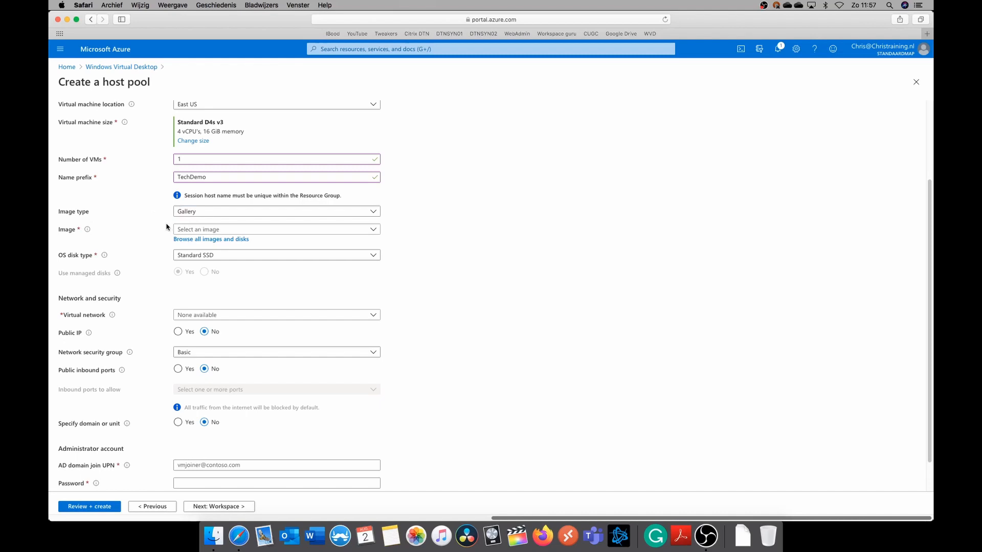
{"action": "left_click", "coordinate": [226, 232]}
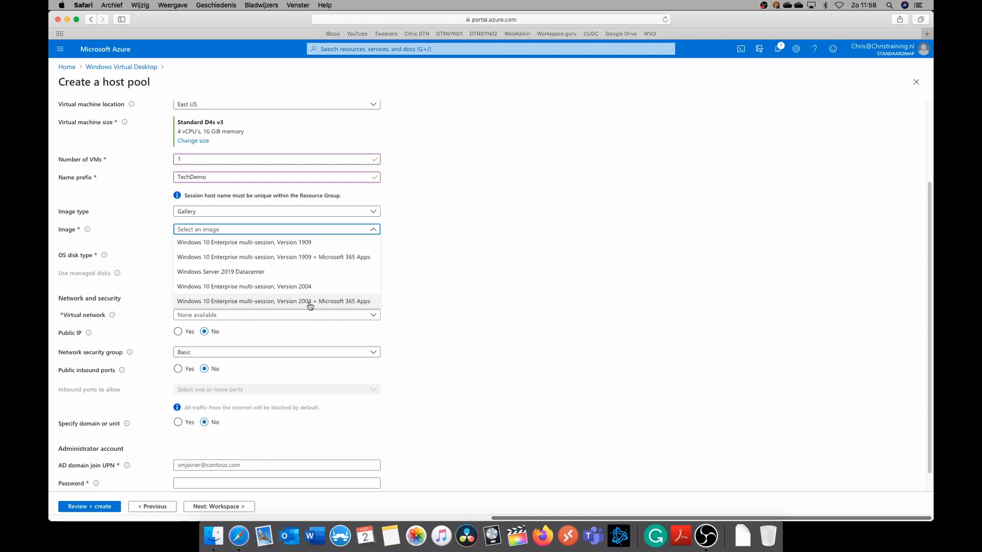
{"action": "left_click", "coordinate": [353, 302]}
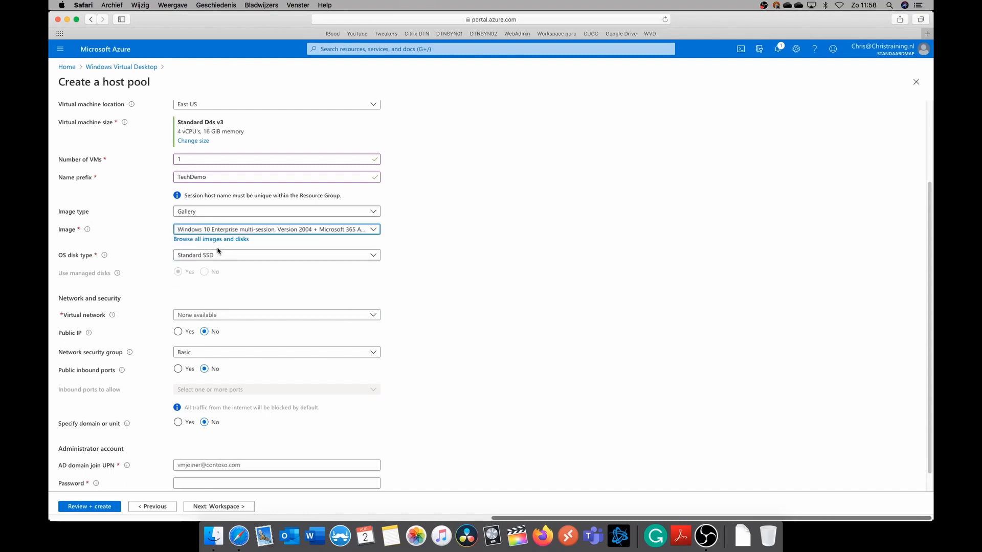
{"action": "left_click", "coordinate": [249, 256]}
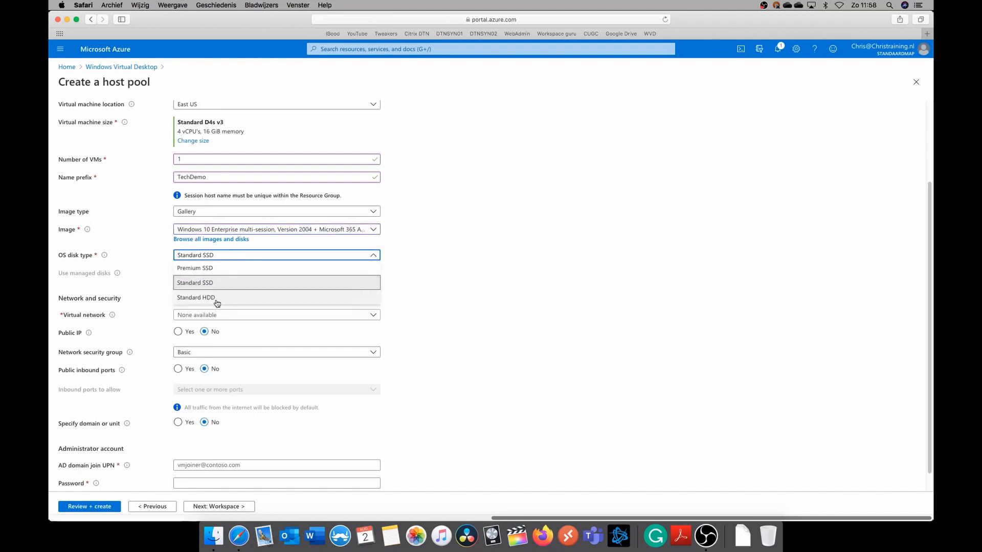
{"action": "left_click", "coordinate": [219, 269]}
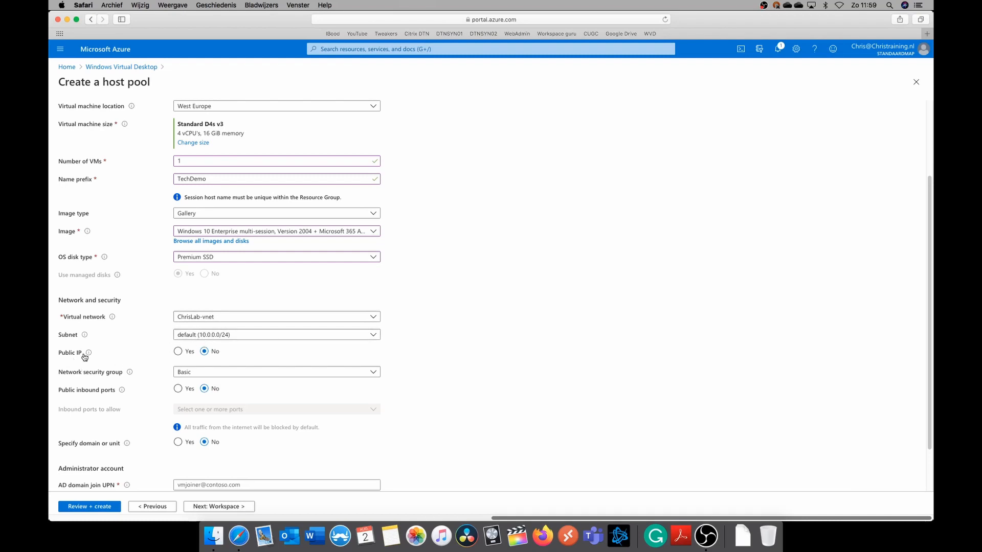
Enable specifying a domain or unit for the session host and set the domain to join to christraining.nl
{"action": "scroll", "coordinate": [239, 358], "scroll_direction": "down", "scroll_amount": 2}
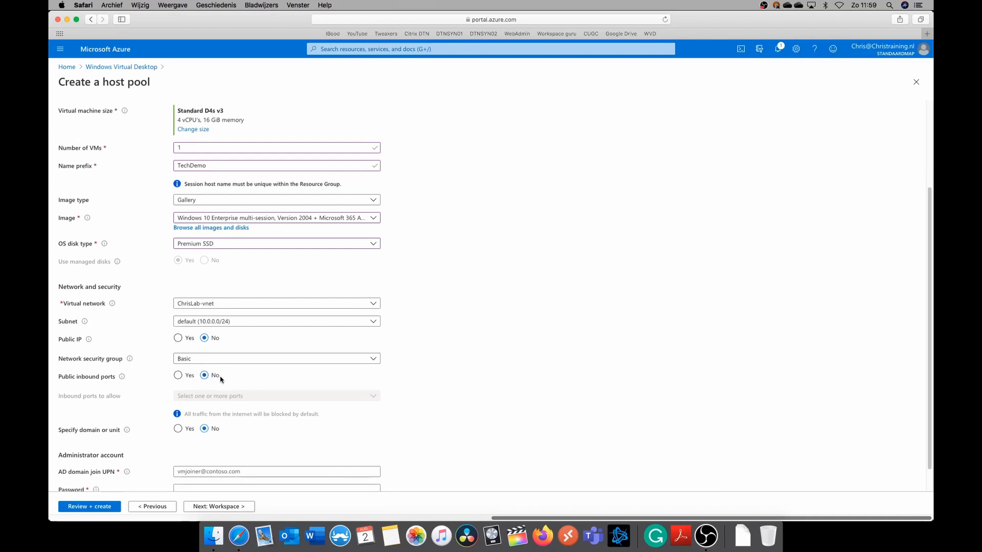
{"action": "scroll", "coordinate": [223, 377], "scroll_direction": "down", "scroll_amount": 1}
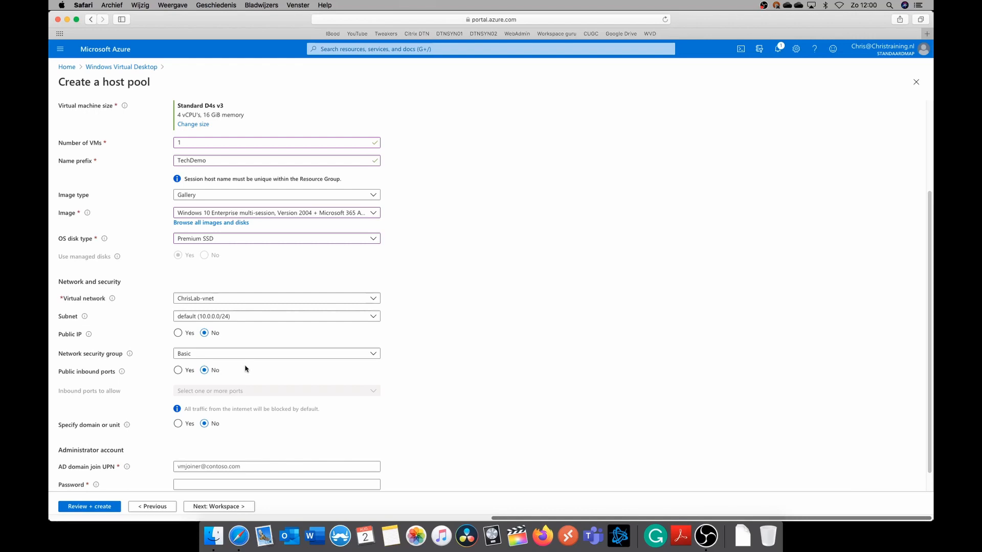
{"action": "scroll", "coordinate": [249, 370], "scroll_direction": "down", "scroll_amount": 1}
{"action": "scroll", "coordinate": [248, 372], "scroll_direction": "up", "scroll_amount": 1}
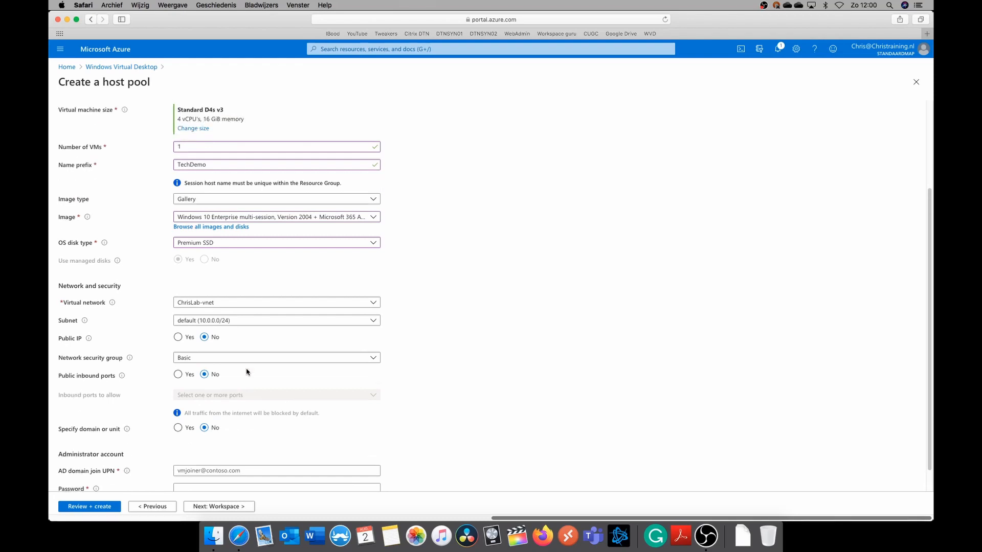
{"action": "scroll", "coordinate": [187, 421], "scroll_direction": "down", "scroll_amount": 1}
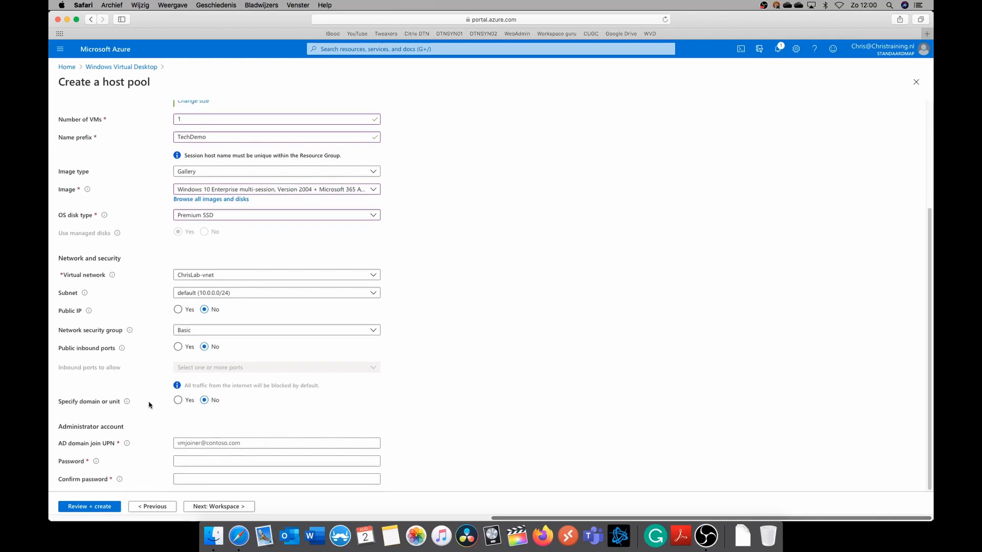
{"action": "left_click", "coordinate": [177, 401]}
{"action": "scroll", "coordinate": [177, 402], "scroll_direction": "down", "scroll_amount": 2}
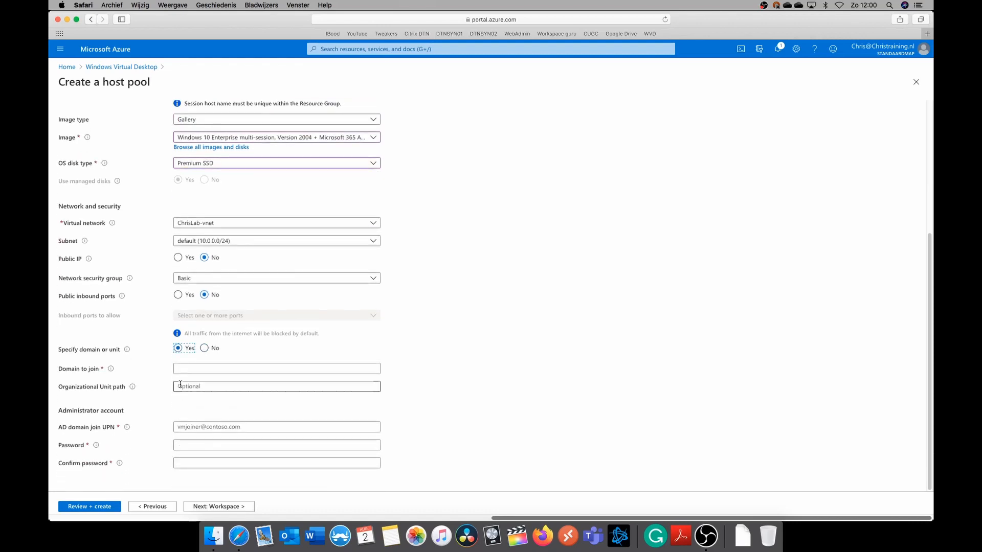
{"action": "left_click", "coordinate": [185, 370]}
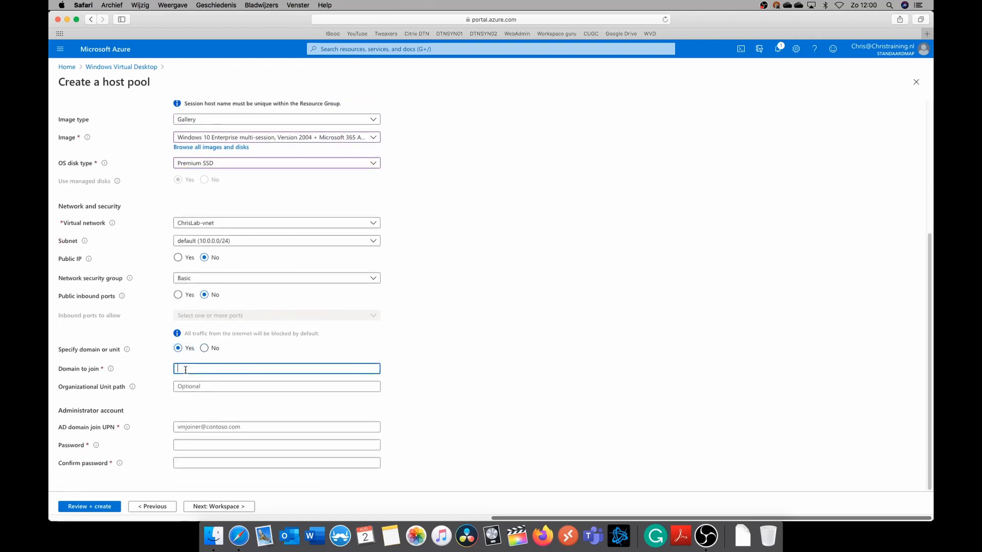
{"action": "type", "text": "christraining.nl"}
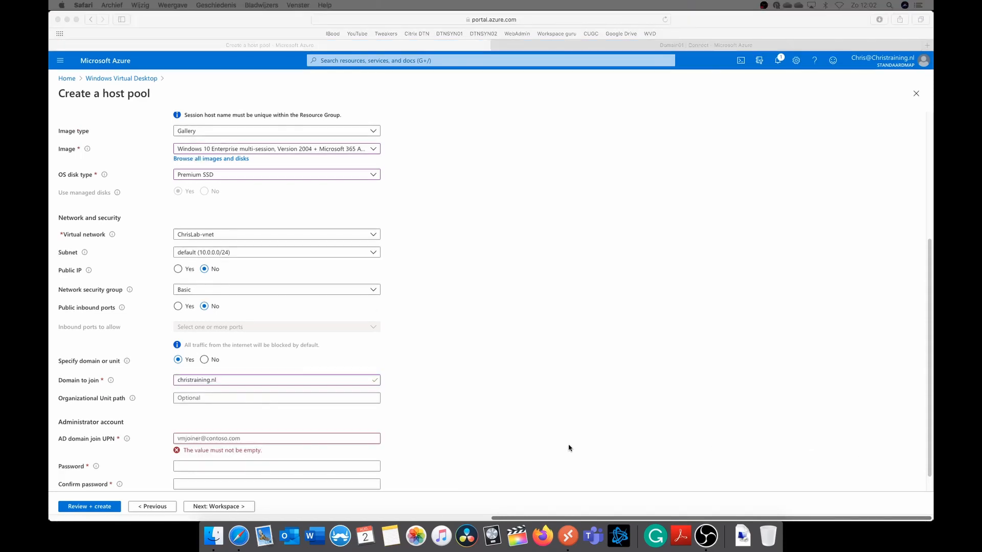
Enter the administrator account's UPN for the AD domain join
{"action": "left_click", "coordinate": [567, 447]}
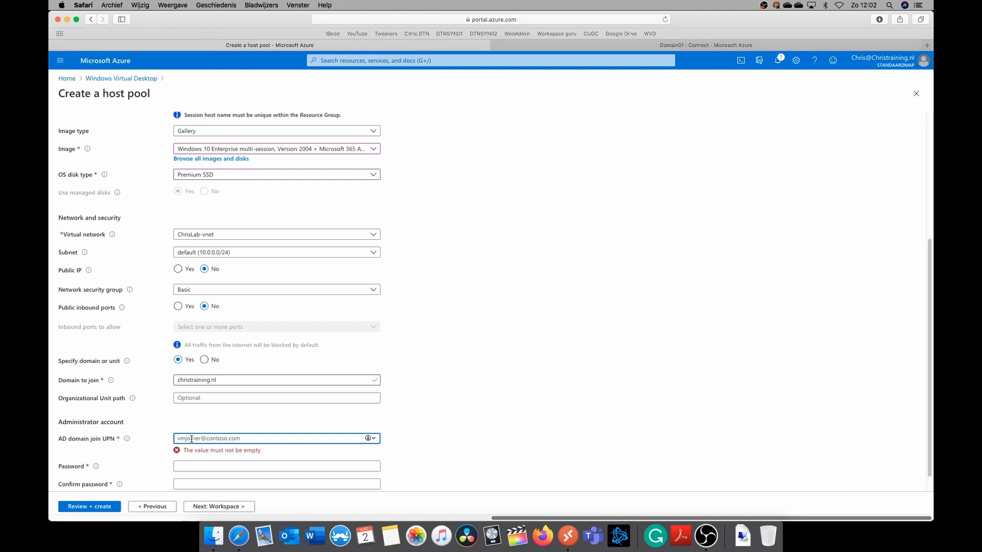
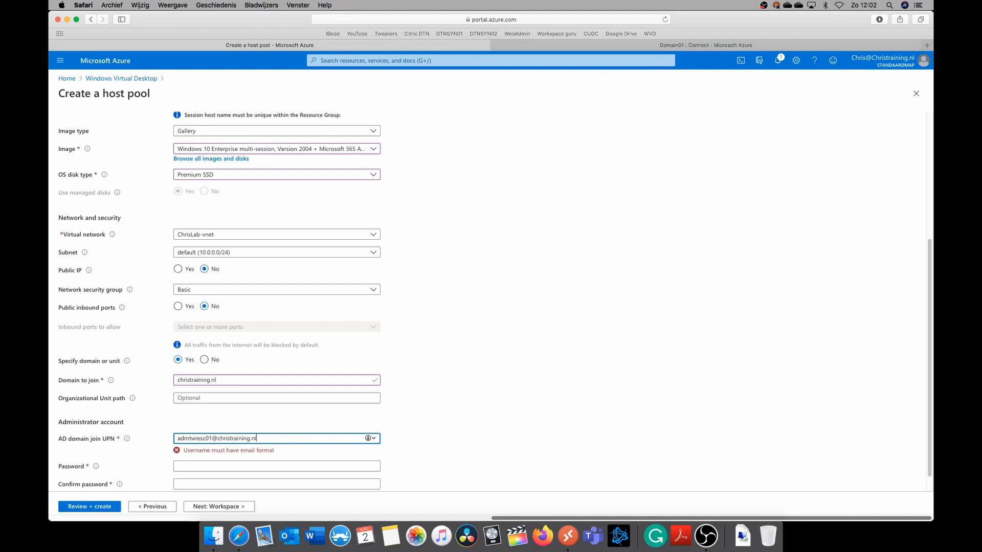
Decline the suggested strong password, then enter and confirm the domain join account's password
{"action": "key", "text": "Tab"}
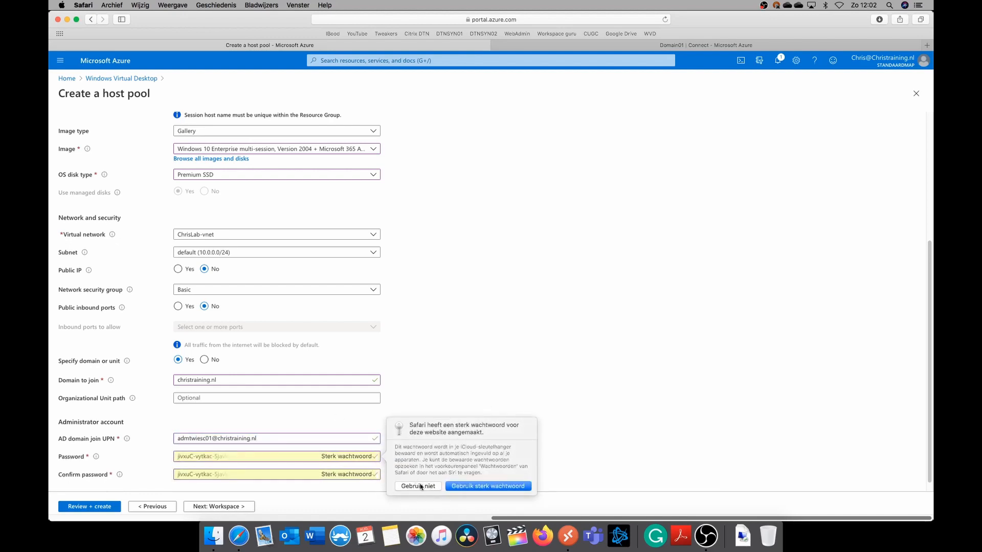
{"action": "left_click", "coordinate": [417, 486]}
{"action": "scroll", "coordinate": [489, 452], "scroll_direction": "down", "scroll_amount": 2}
{"action": "scroll", "coordinate": [489, 452], "scroll_direction": "down", "scroll_amount": 1}
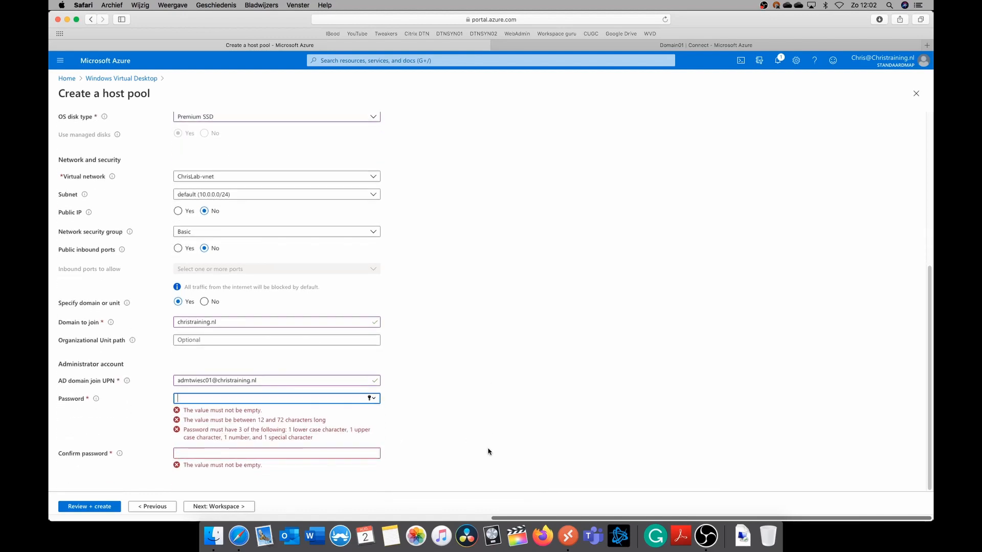
{"action": "type", "text": "••••••••••••"}
{"action": "key", "text": "Tab"}
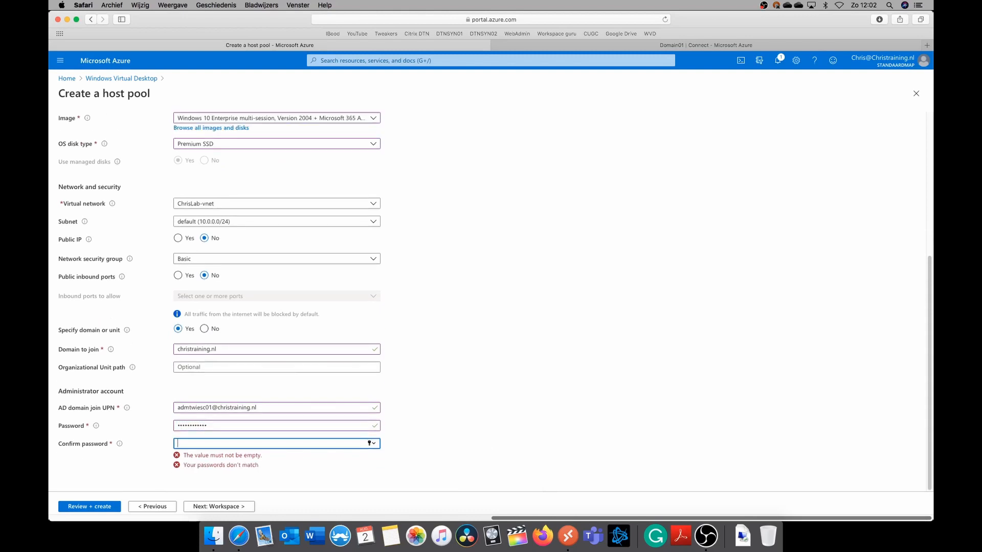
{"action": "type", "text": "•••••••••••"}
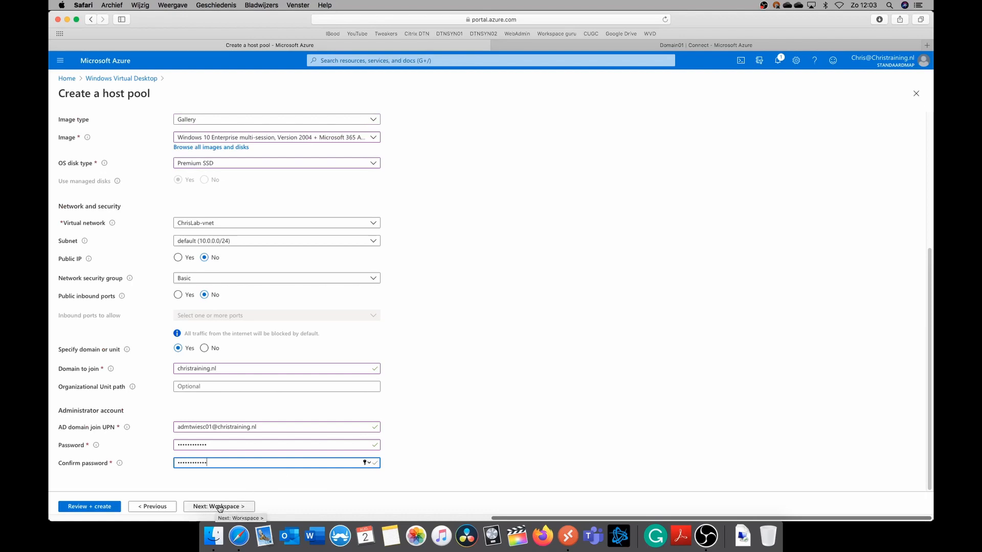
Register the desktop app group to a new workspace named TechDemoWorkspace
{"action": "left_click", "coordinate": [220, 507]}
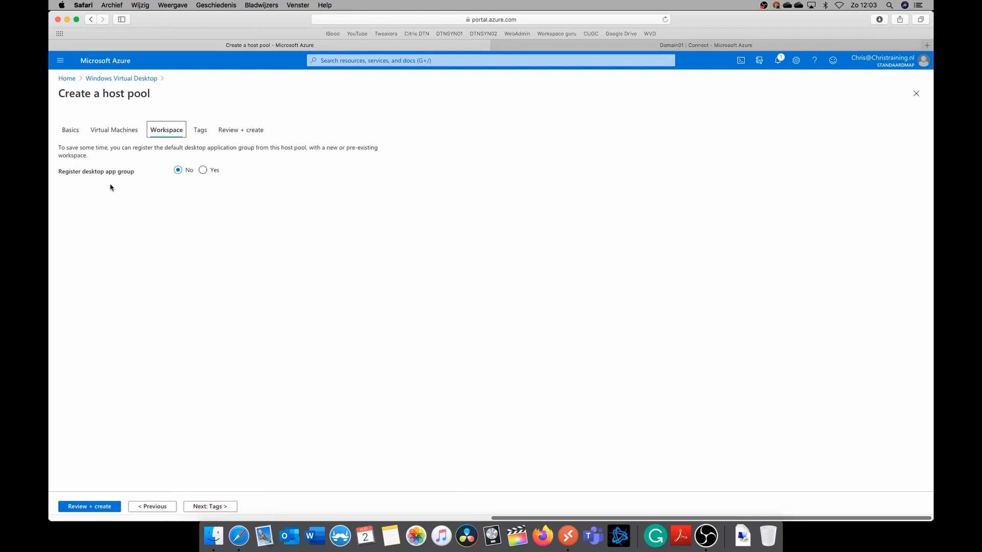
{"action": "left_click", "coordinate": [206, 171]}
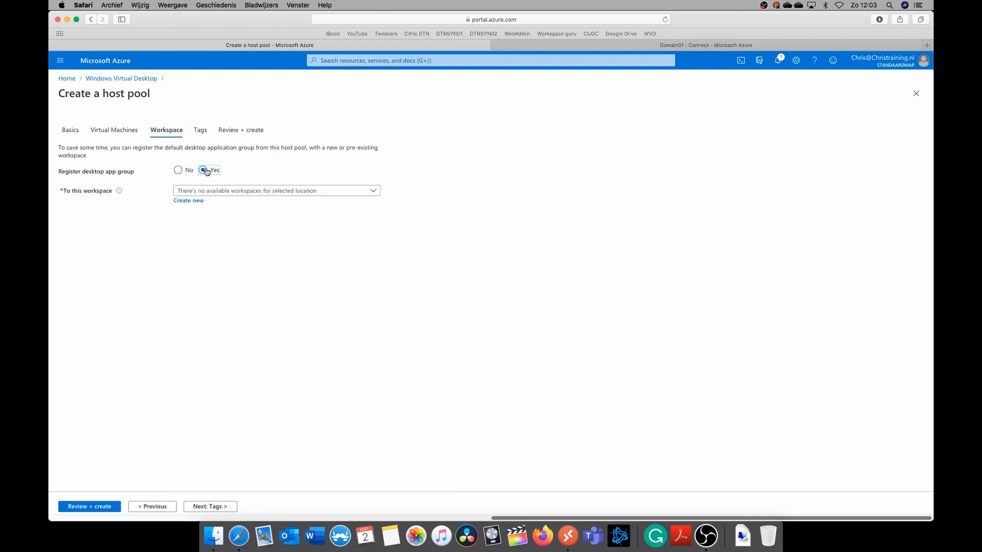
{"action": "left_click", "coordinate": [200, 202]}
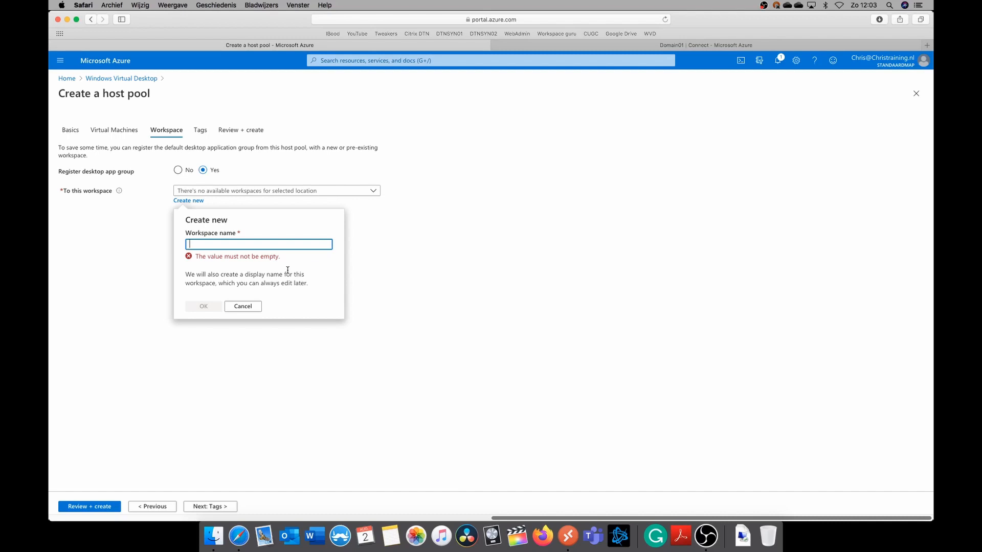
{"action": "type", "text": "TechDemoWorkspace"}
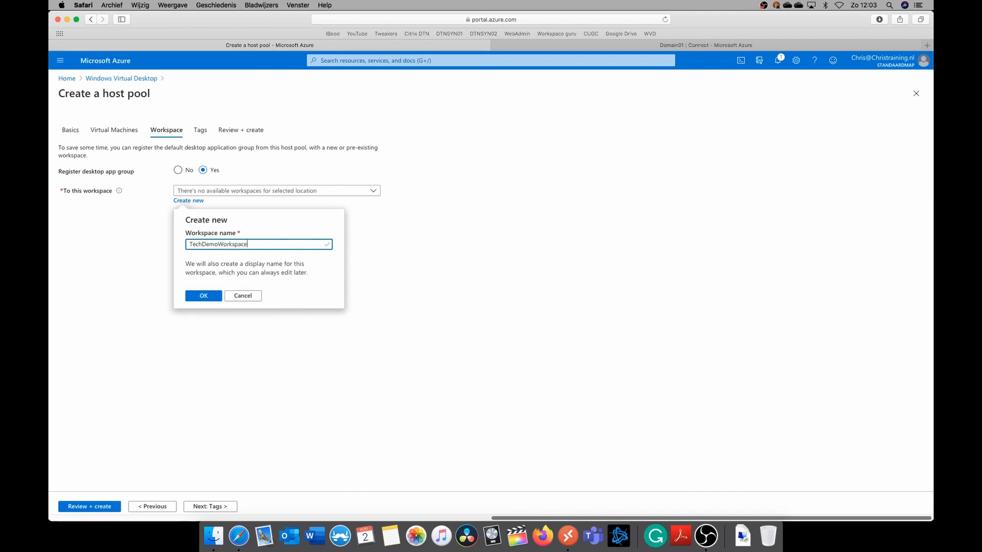
{"action": "left_click", "coordinate": [204, 294]}
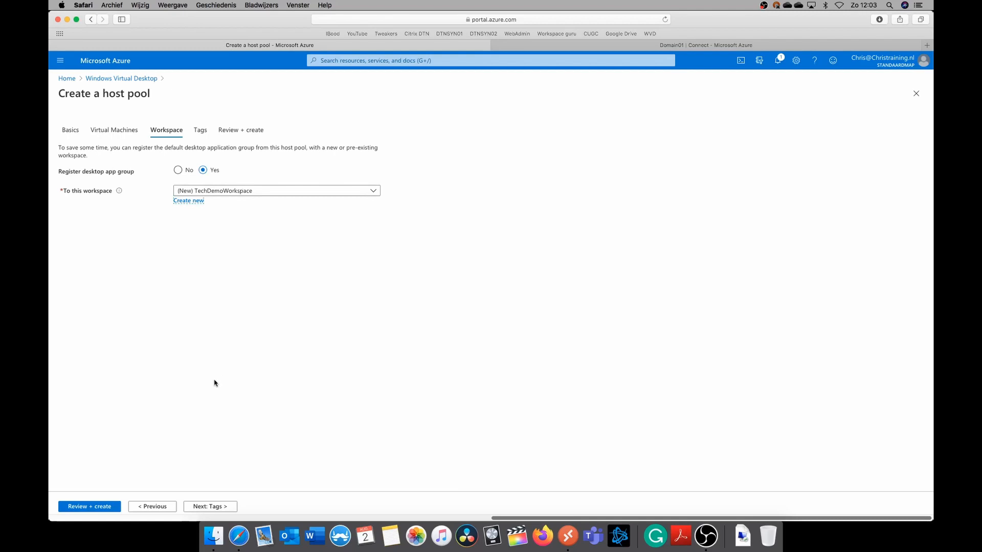
Add a tag named ChrisLabFunction with the value WVD to the host pool's resources
{"action": "left_click", "coordinate": [220, 506]}
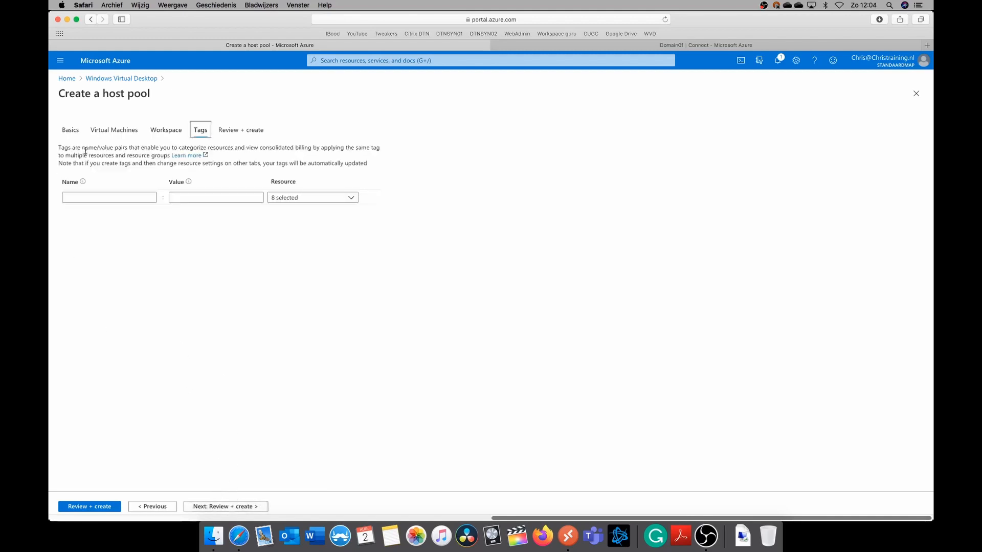
{"action": "left_click", "coordinate": [118, 196]}
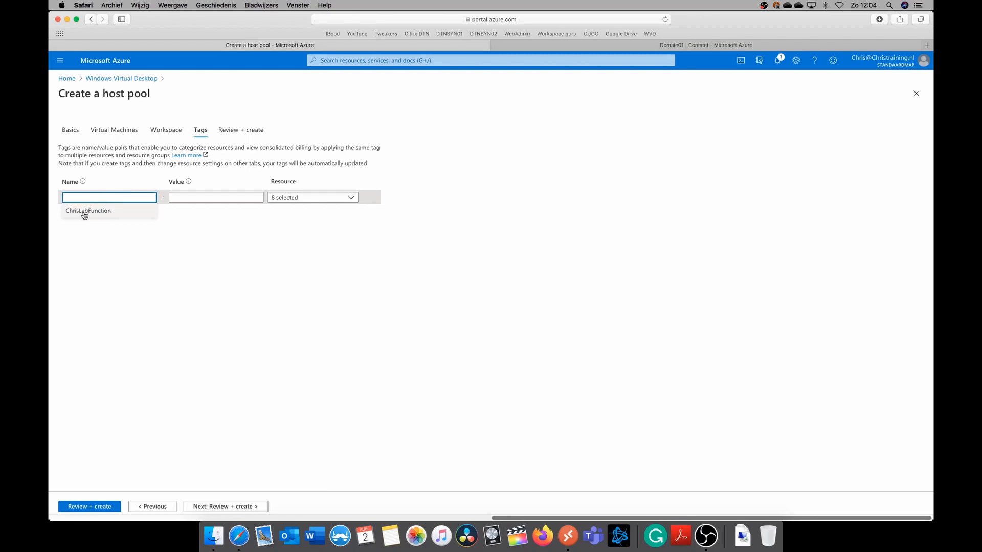
{"action": "left_click", "coordinate": [96, 212]}
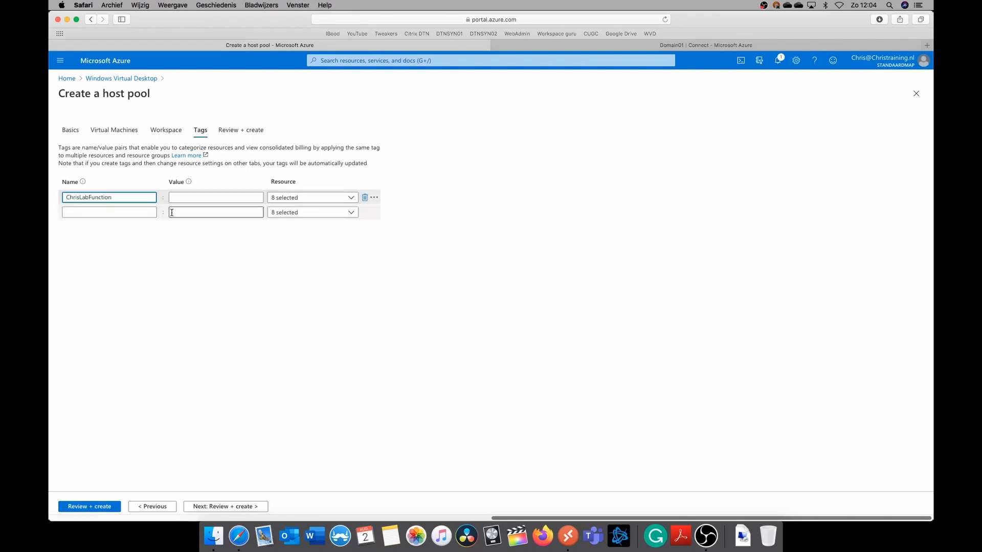
{"action": "left_click", "coordinate": [179, 198]}
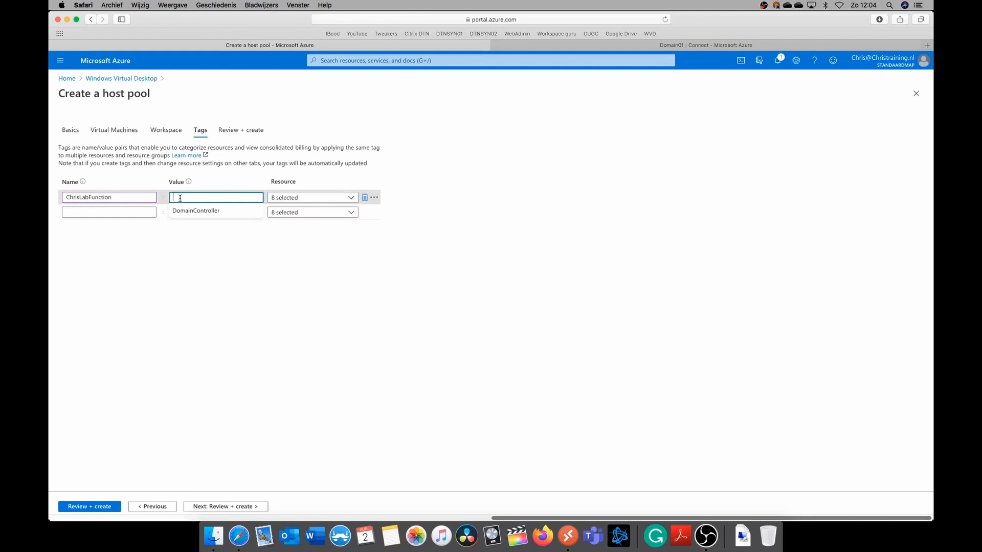
{"action": "type", "text": "WVD"}
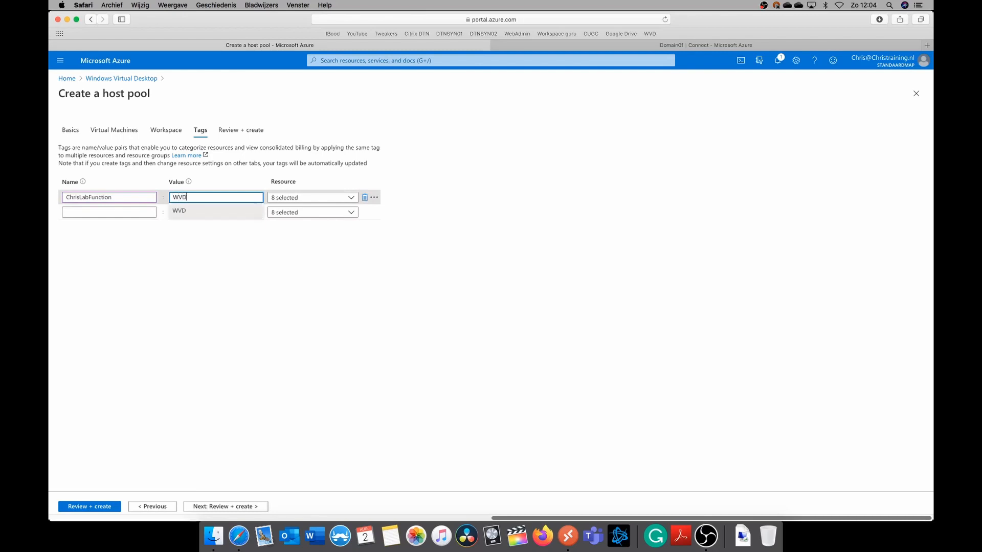
{"action": "left_click", "coordinate": [294, 342]}
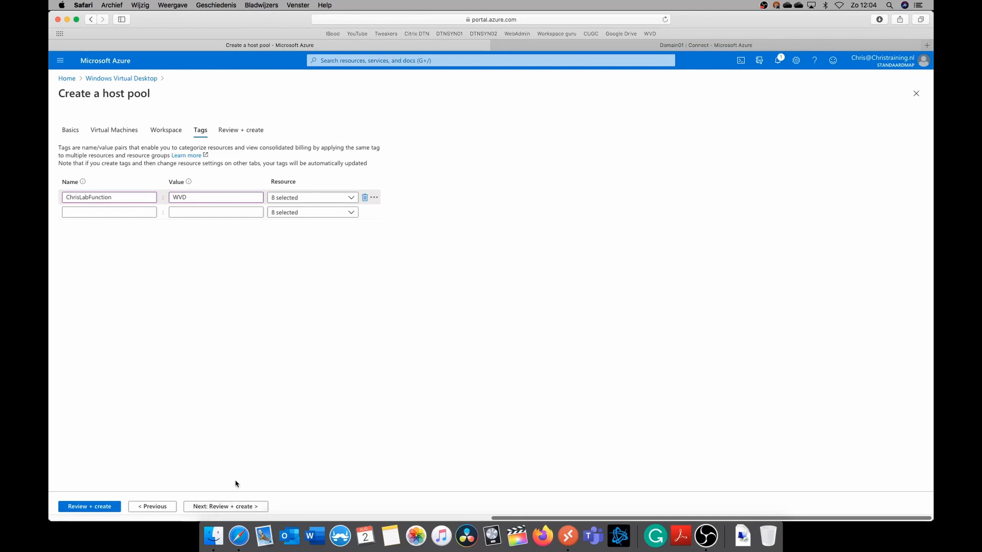
Review and create the host pool without saving the password in the browser, and open the deployed resource
{"action": "left_click", "coordinate": [248, 507]}
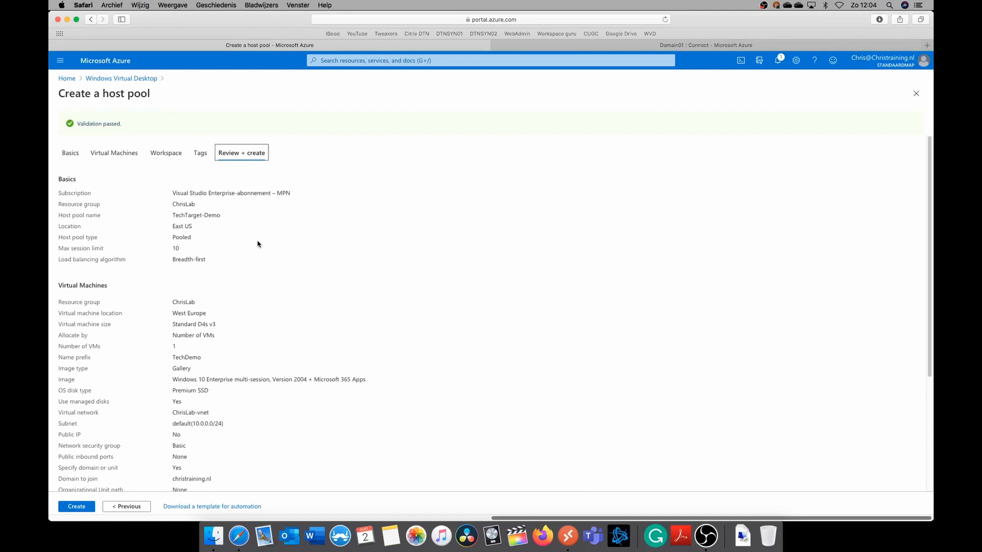
{"action": "scroll", "coordinate": [258, 244], "scroll_direction": "down", "scroll_amount": 5}
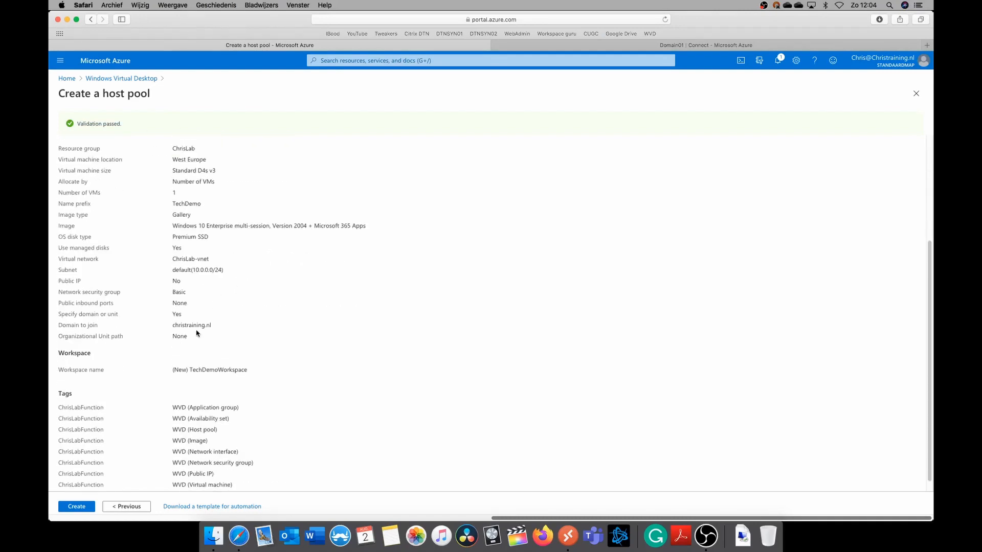
{"action": "left_click", "coordinate": [82, 506]}
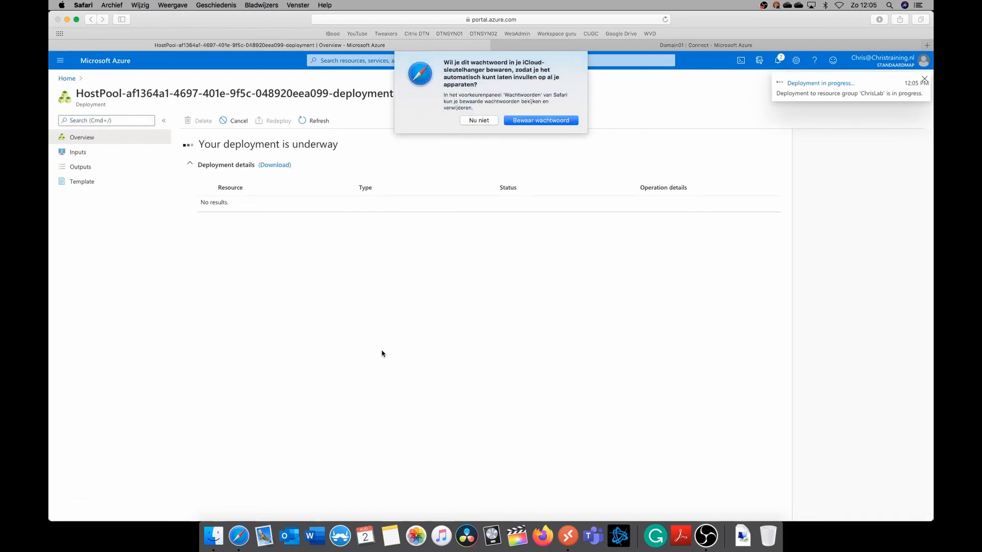
{"action": "left_click", "coordinate": [478, 116]}
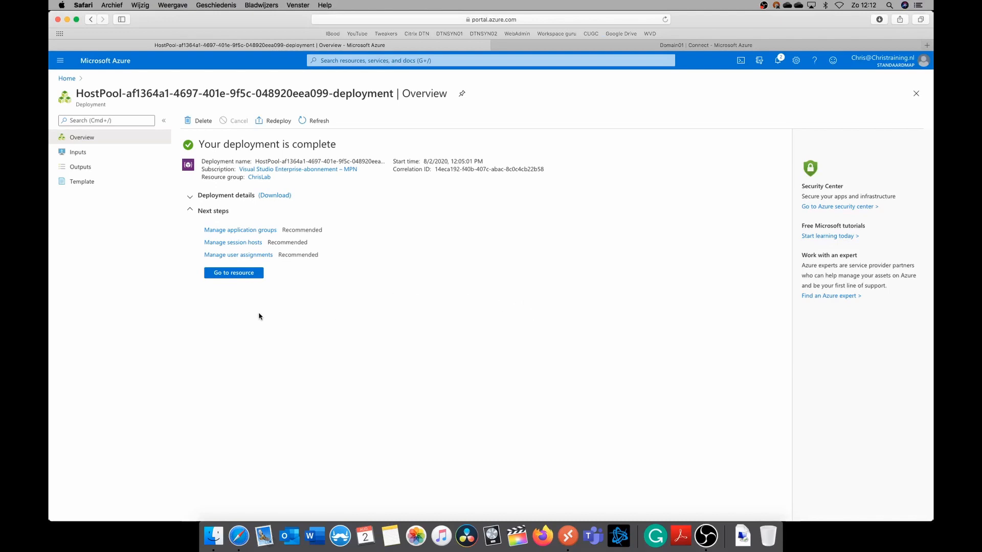
{"action": "left_click", "coordinate": [243, 275]}
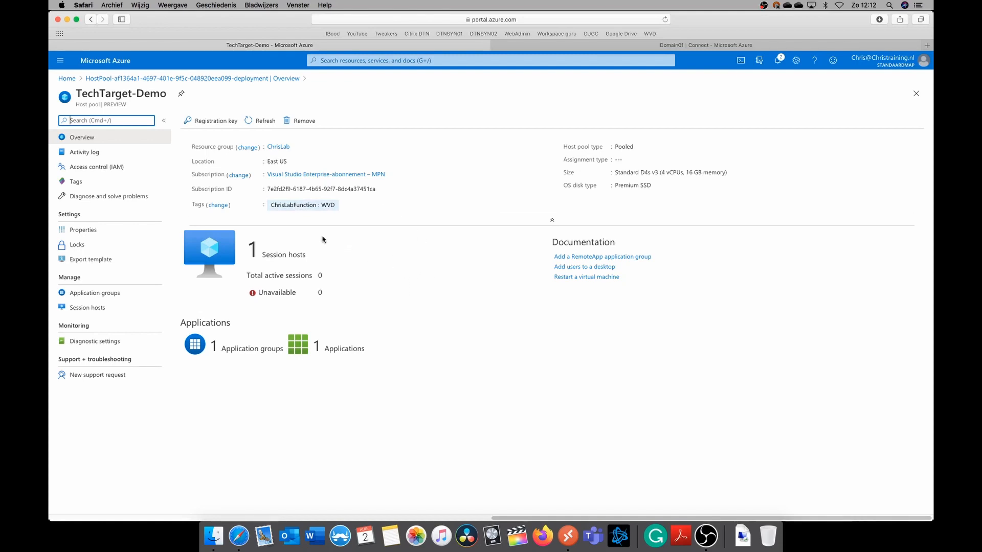
Search the portal for "windows virtual" and open the Windows Virtual Desktop service
{"action": "left_click", "coordinate": [353, 60]}
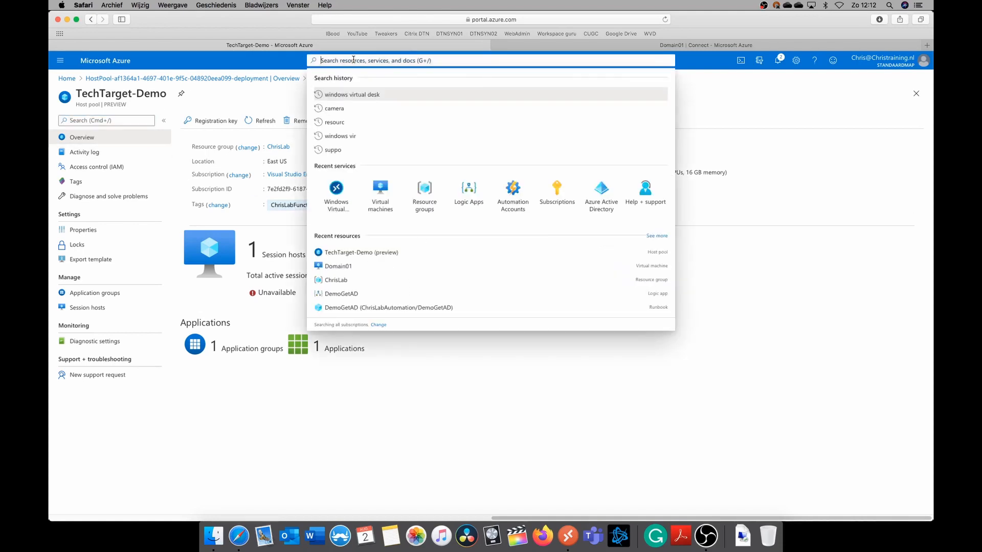
{"action": "type", "text": "windo"}
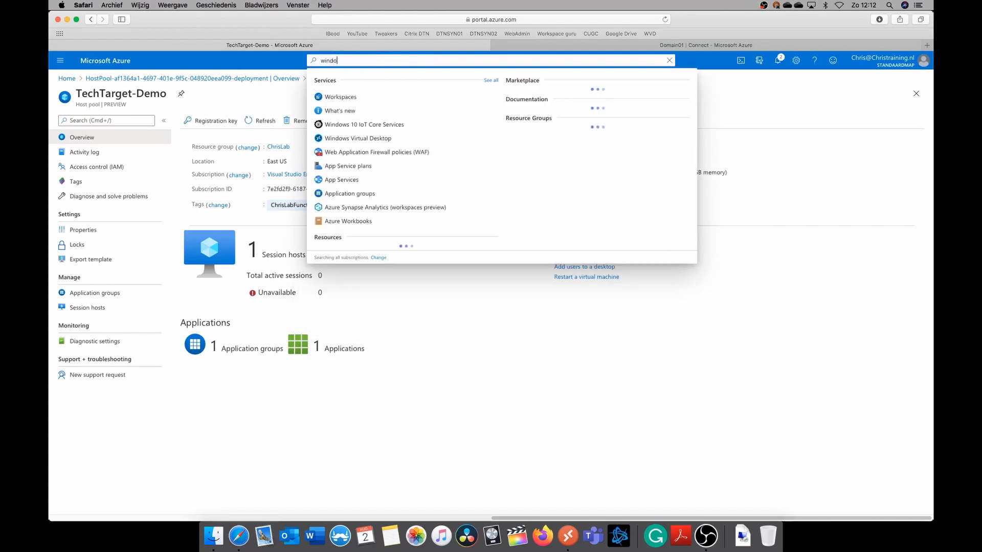
{"action": "type", "text": "ws virtual"}
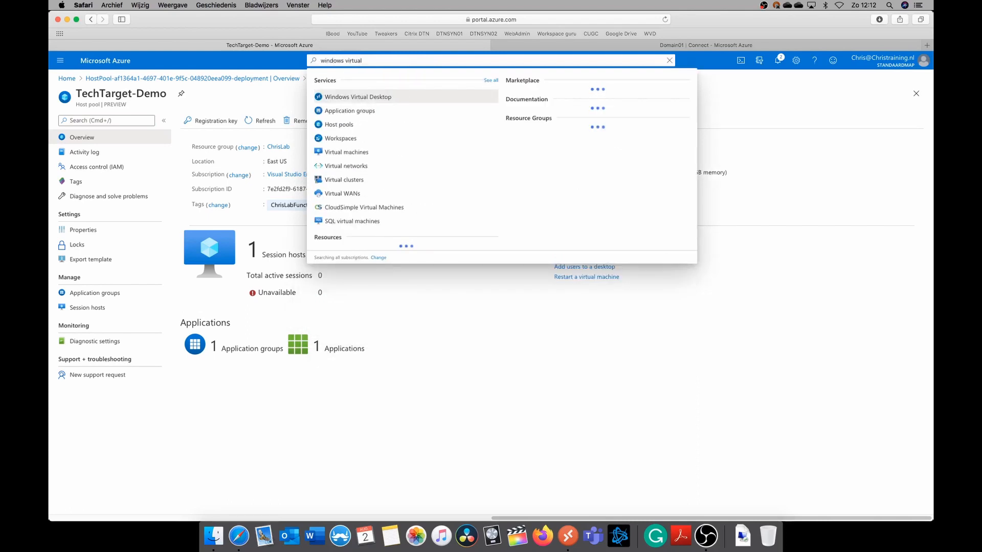
{"action": "left_click", "coordinate": [356, 99]}
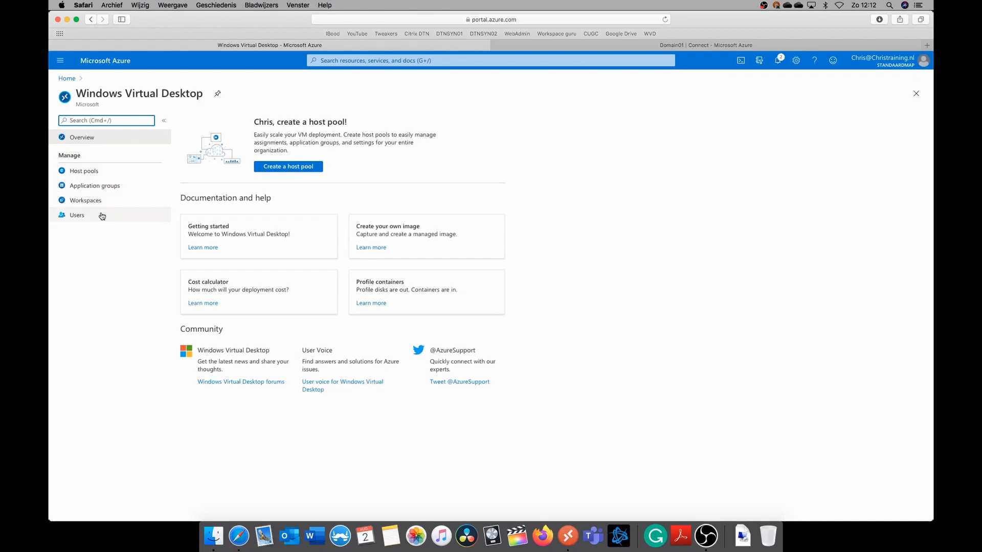
Examine the TechTarget-Demo host pool, then the application groups, workspaces and users of Windows Virtual Desktop
{"action": "left_click", "coordinate": [100, 174]}
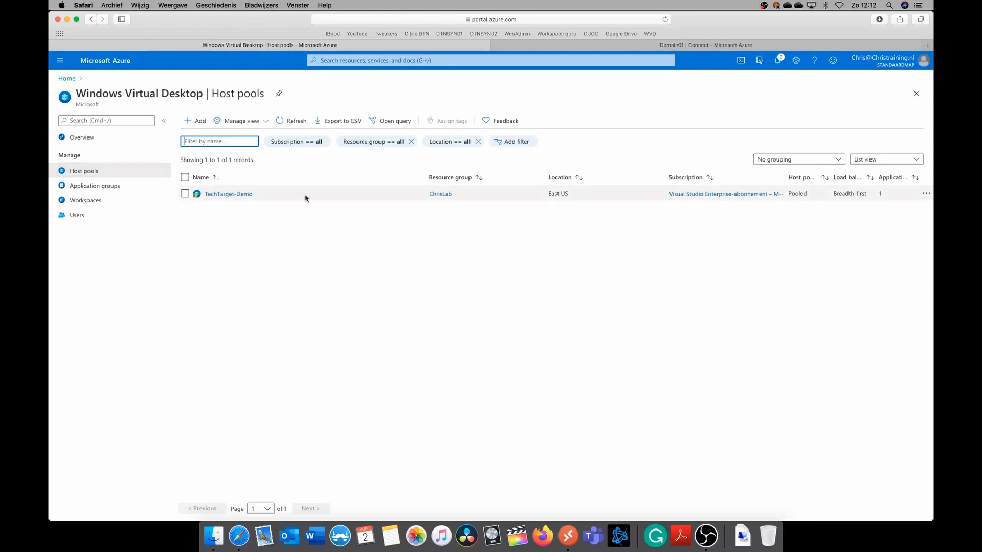
{"action": "left_click", "coordinate": [237, 195]}
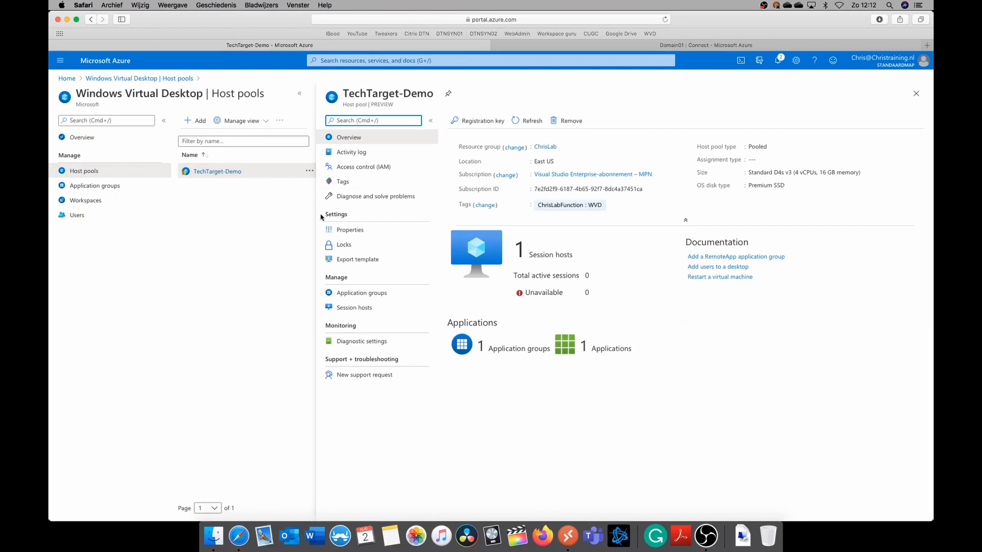
{"action": "left_click", "coordinate": [120, 188]}
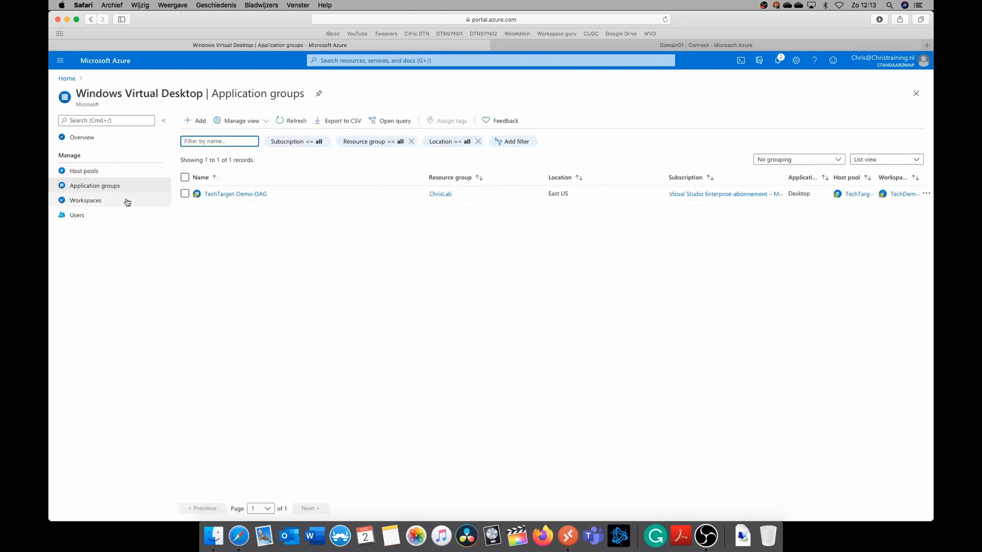
{"action": "left_click", "coordinate": [128, 202]}
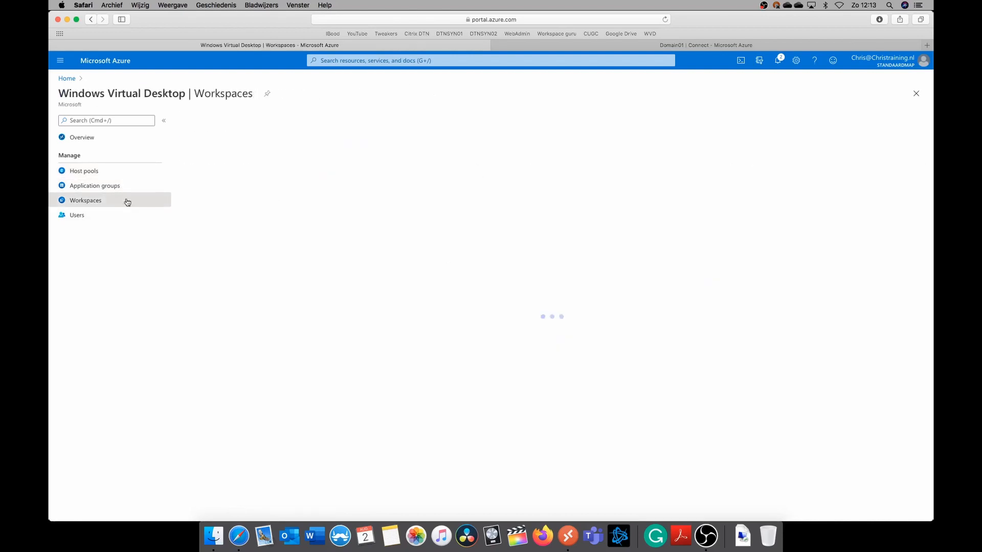
{"action": "left_click", "coordinate": [105, 217]}
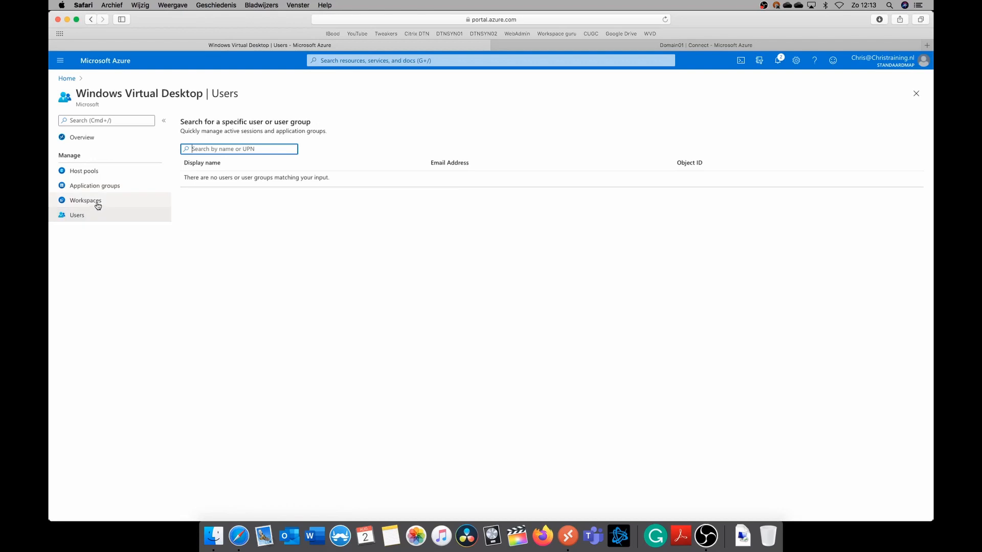
Start a new application group in the Visual Studio Enterprise-abonnement – MPN subscription with ChrisLab as the resource group
{"action": "left_click", "coordinate": [107, 187]}
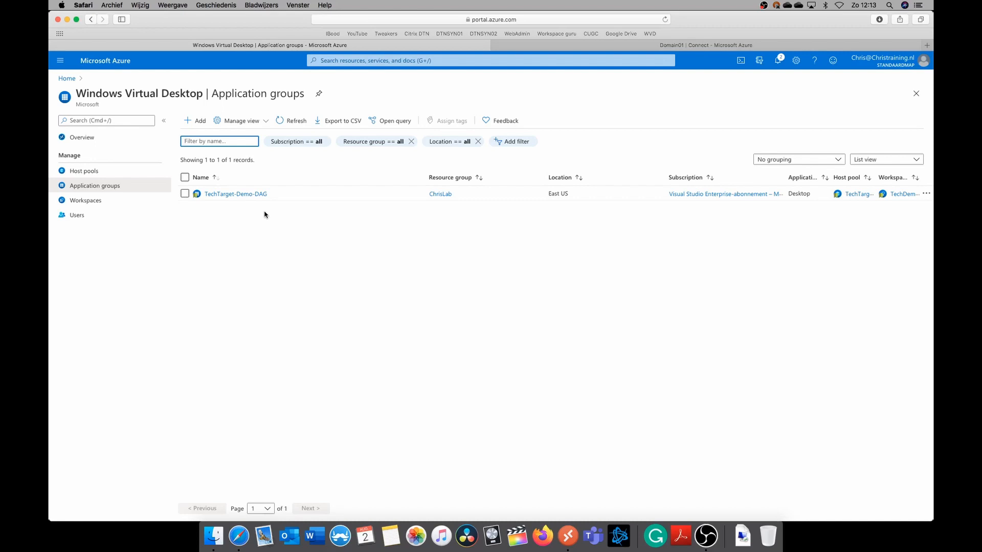
{"action": "left_click", "coordinate": [200, 125]}
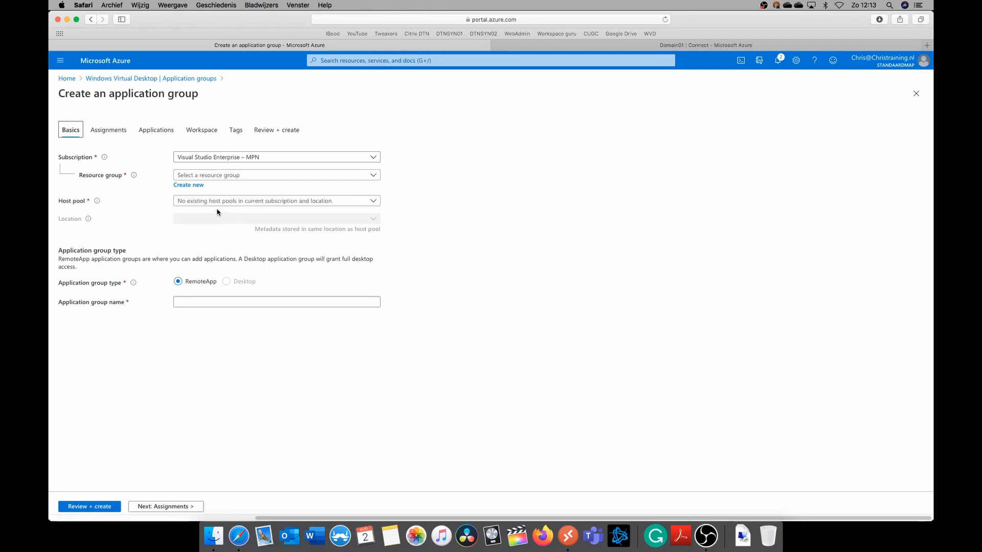
{"action": "left_click", "coordinate": [234, 177]}
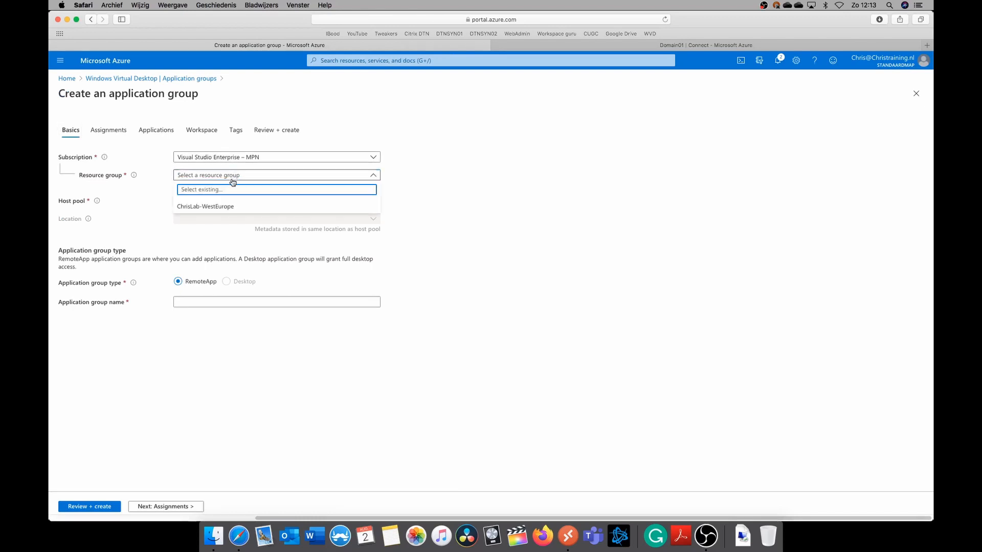
{"action": "left_click", "coordinate": [276, 157]}
{"action": "left_click", "coordinate": [230, 201]}
{"action": "left_click", "coordinate": [230, 177]}
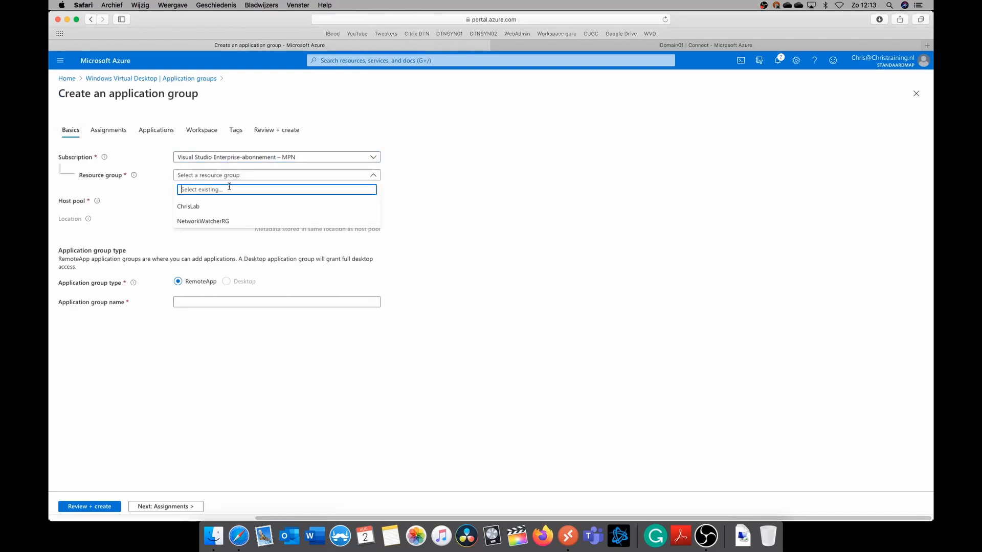
{"action": "left_click", "coordinate": [230, 205]}
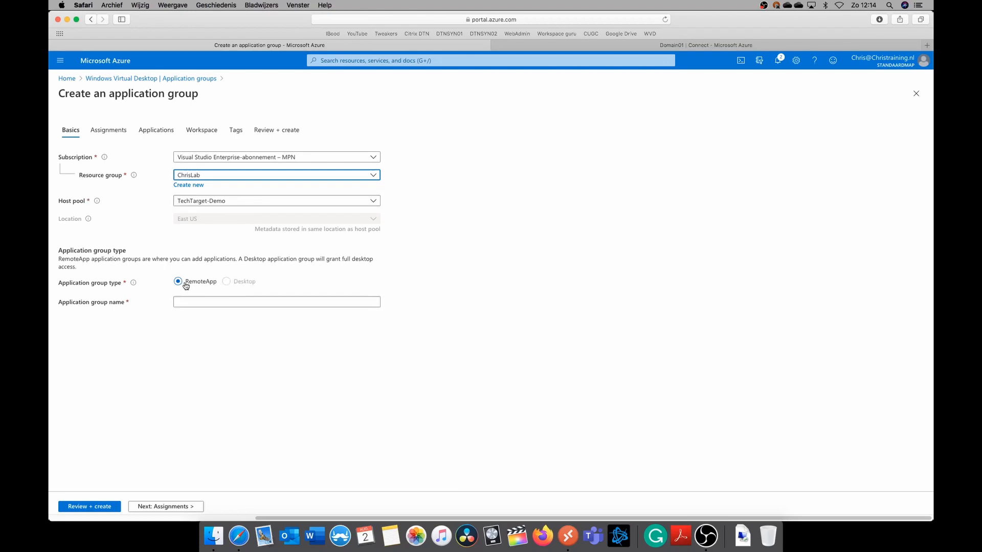
Name the RemoteApp application group Application-Group-Notepad and proceed to its user assignments
{"action": "left_click", "coordinate": [209, 301]}
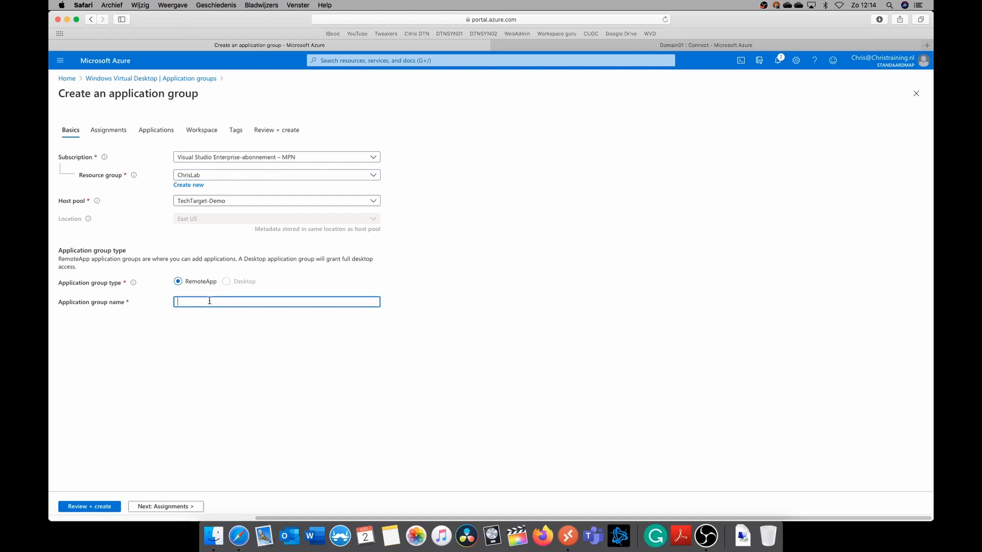
{"action": "type", "text": "Application-Group-Notepad"}
{"action": "left_click_drag", "start_coordinate": [185, 508], "coordinate": [188, 483]}
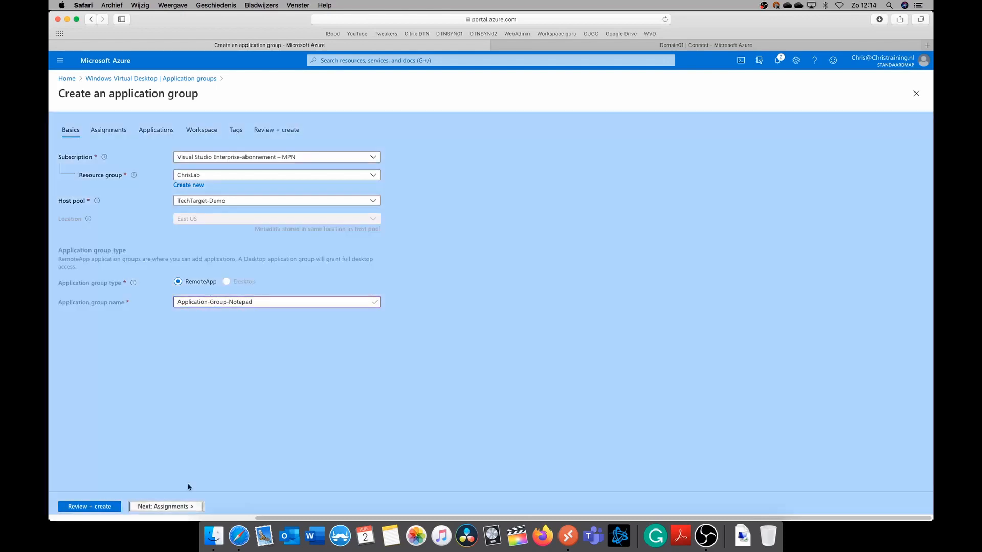
{"action": "left_click", "coordinate": [183, 481]}
{"action": "left_click", "coordinate": [193, 506]}
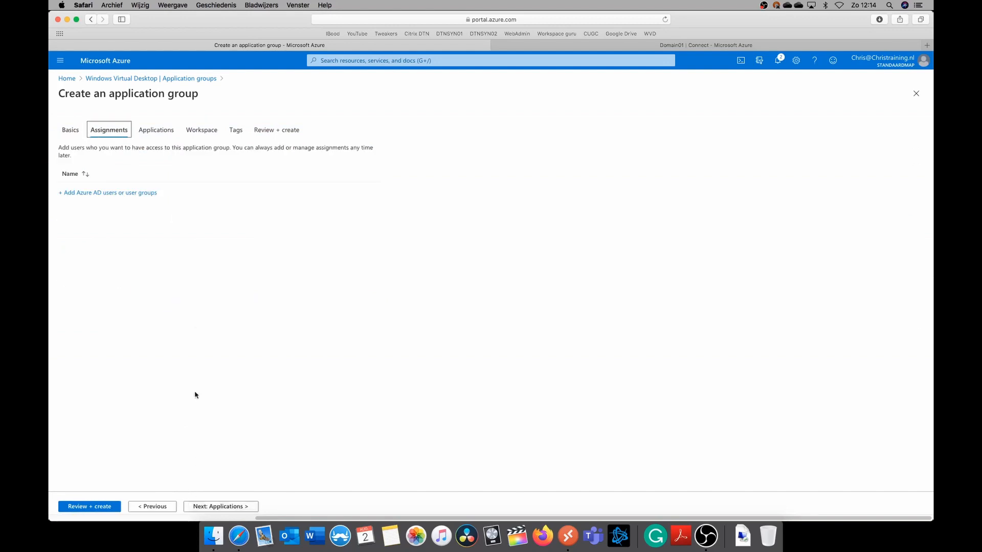
Assign the Azure AD user Test01 to the application group and proceed to its applications
{"action": "left_click", "coordinate": [146, 194]}
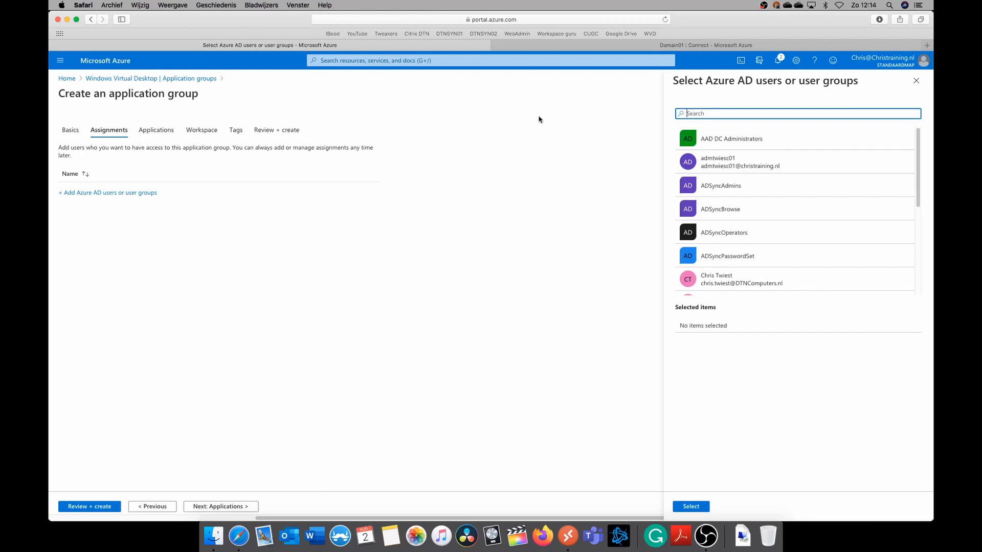
{"action": "type", "text": "test01"}
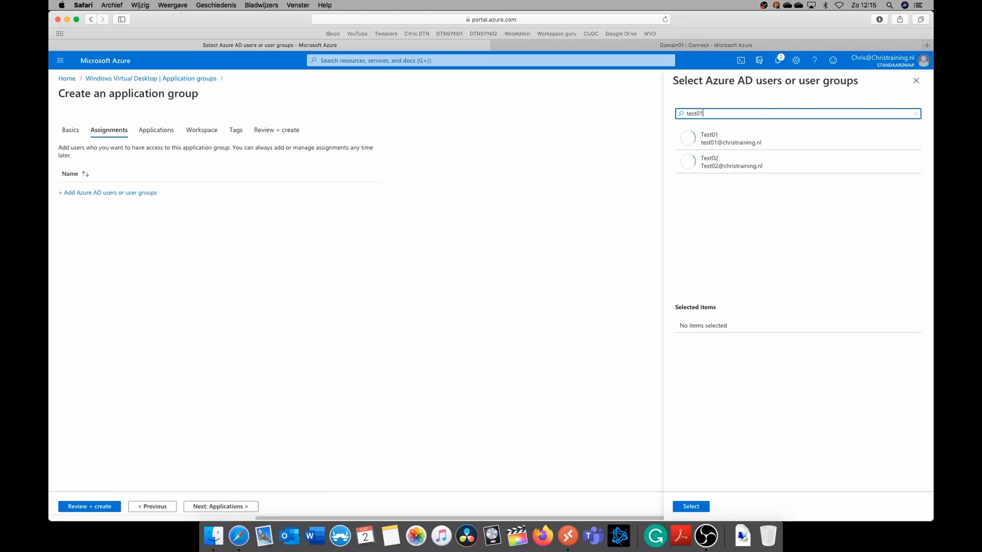
{"action": "left_click", "coordinate": [746, 136]}
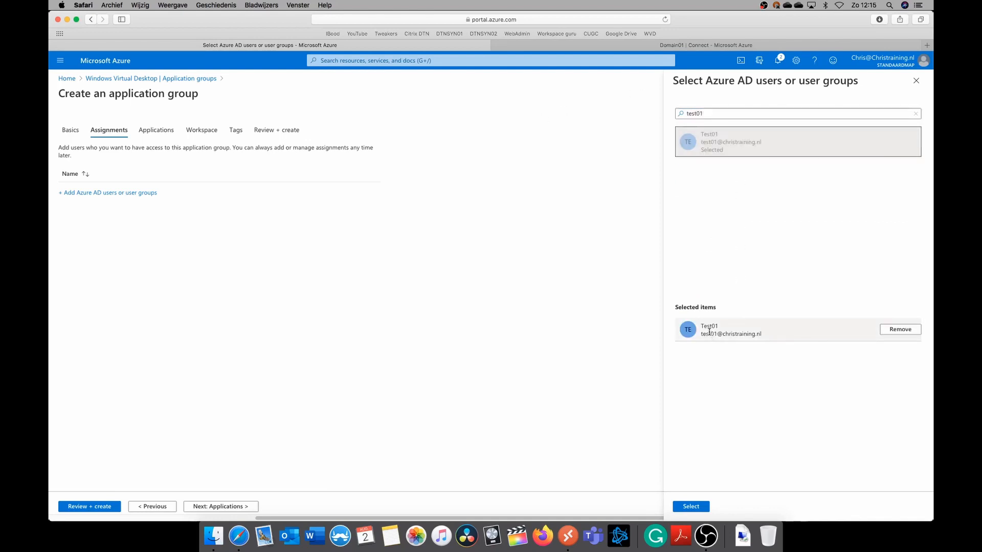
{"action": "left_click", "coordinate": [692, 507]}
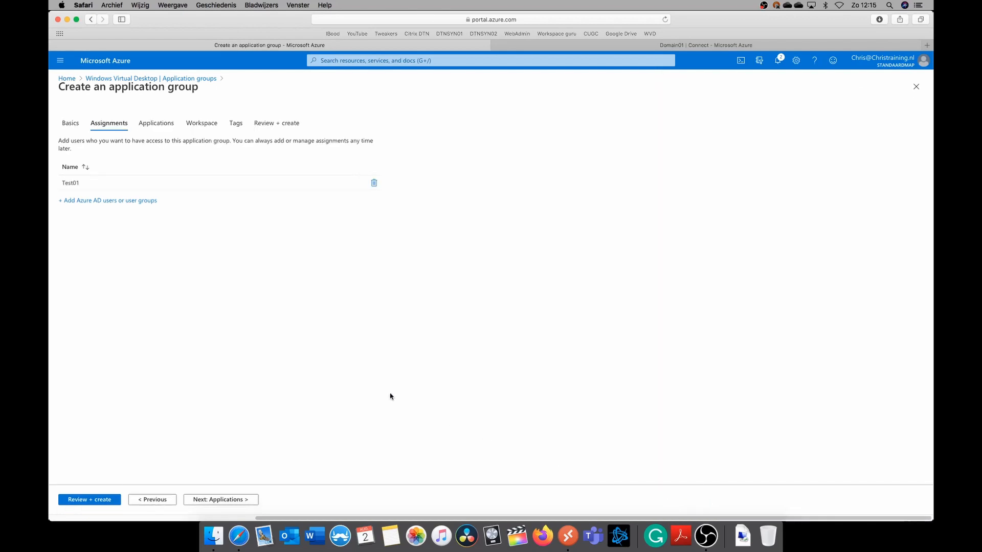
{"action": "left_click", "coordinate": [249, 501]}
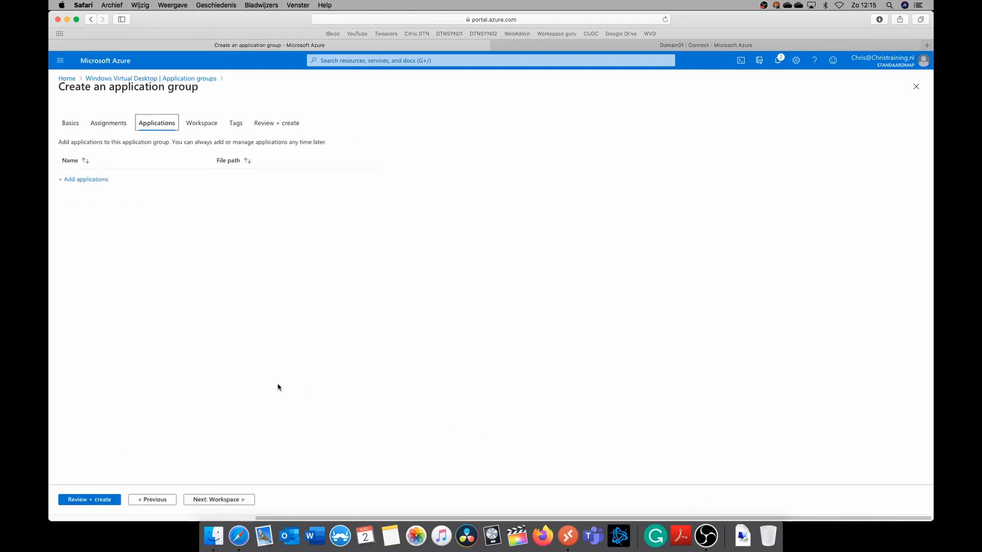
Start adding an application from the Start menu source and choose Notepad
{"action": "left_click", "coordinate": [90, 180]}
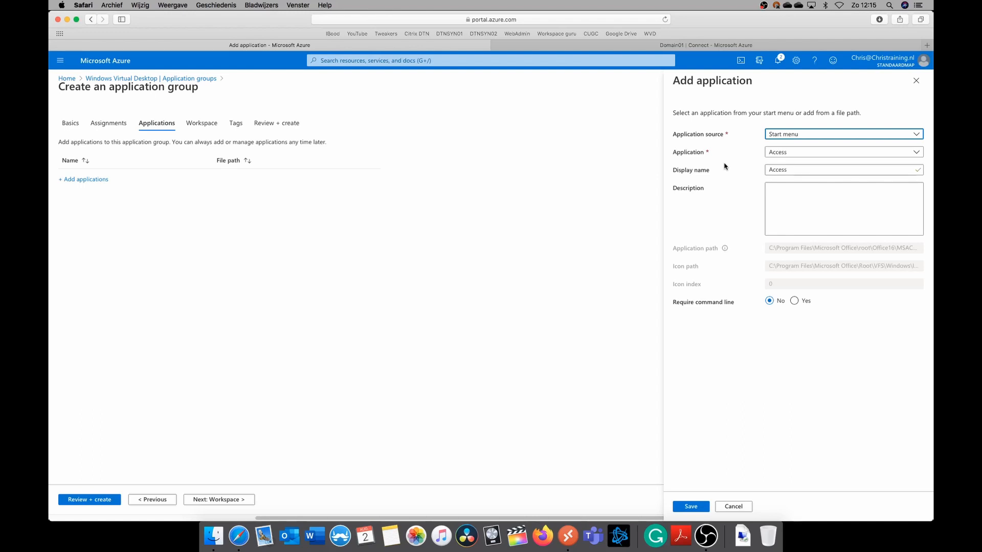
{"action": "left_click", "coordinate": [854, 154]}
{"action": "scroll", "coordinate": [855, 217], "scroll_direction": "down", "scroll_amount": 10}
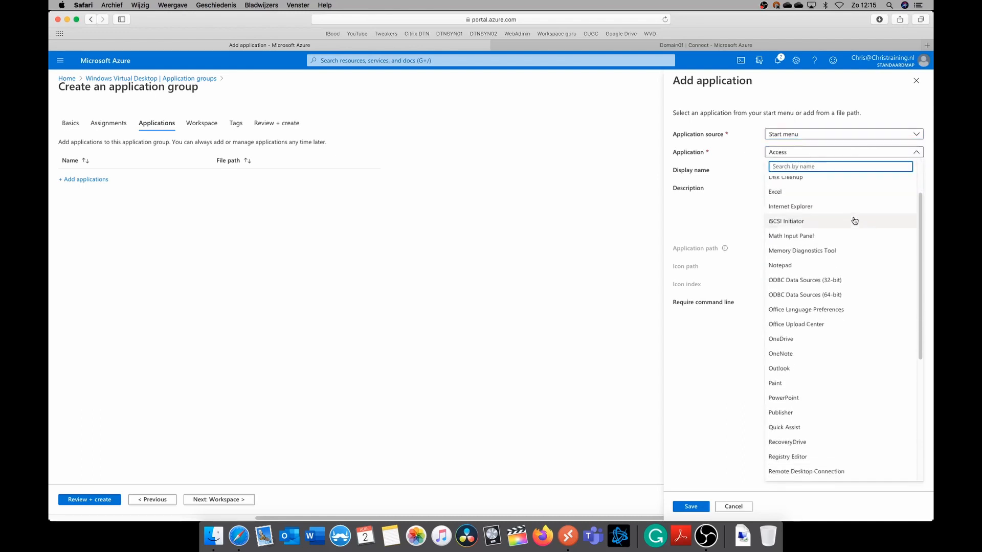
{"action": "scroll", "coordinate": [853, 222], "scroll_direction": "up", "scroll_amount": 3}
{"action": "scroll", "coordinate": [854, 221], "scroll_direction": "up", "scroll_amount": 2}
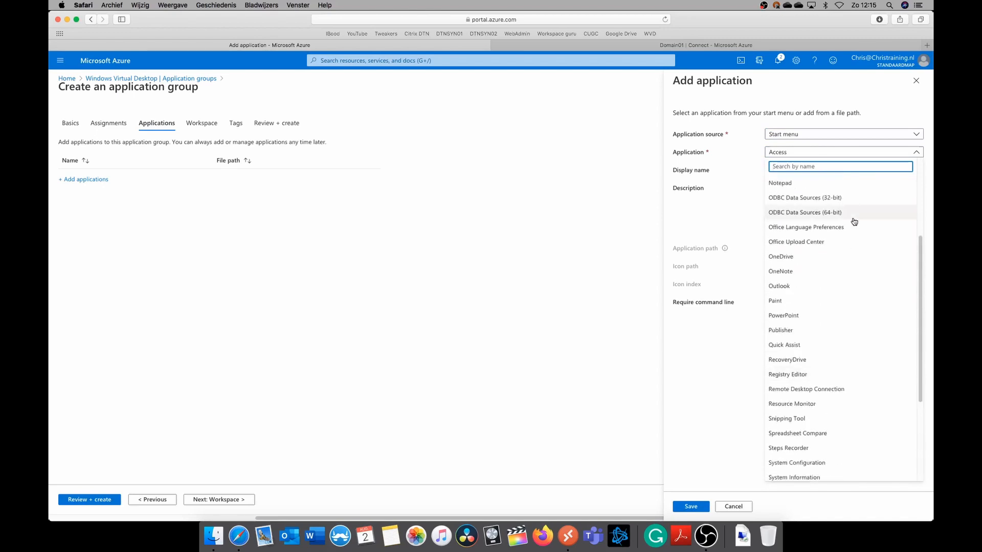
{"action": "type", "text": "note"}
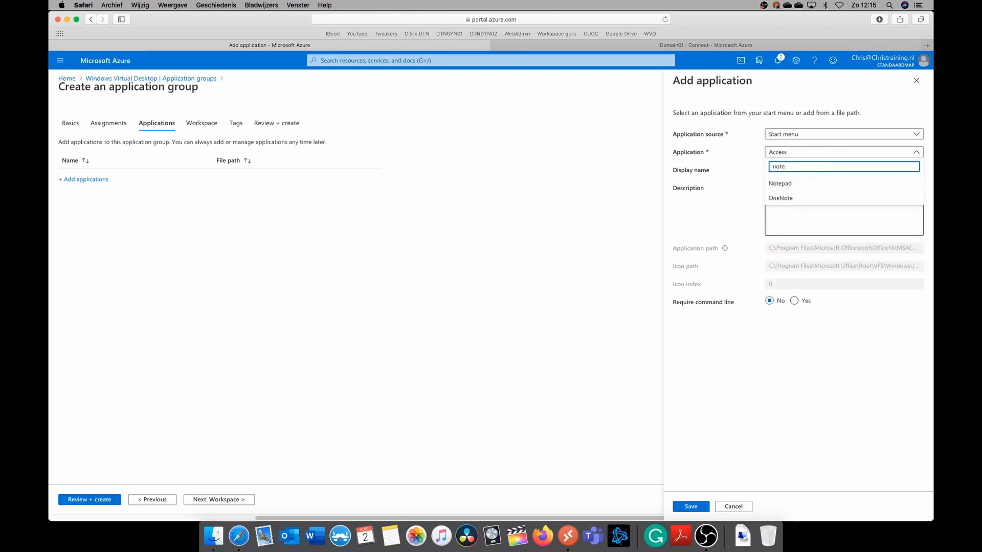
{"action": "left_click", "coordinate": [821, 184]}
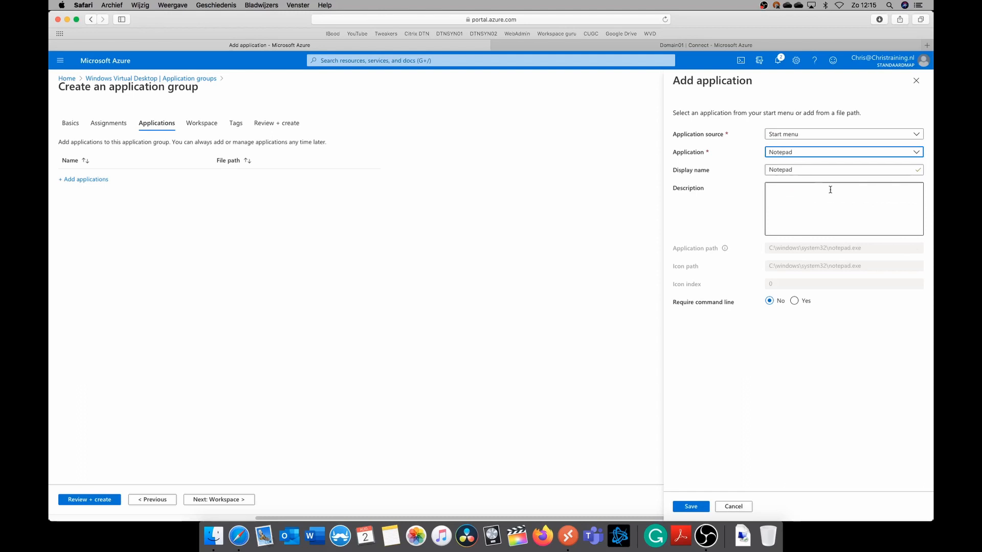
Describe the Notepad application as "This is remote app notepad" and save it to the application group
{"action": "left_click", "coordinate": [802, 209]}
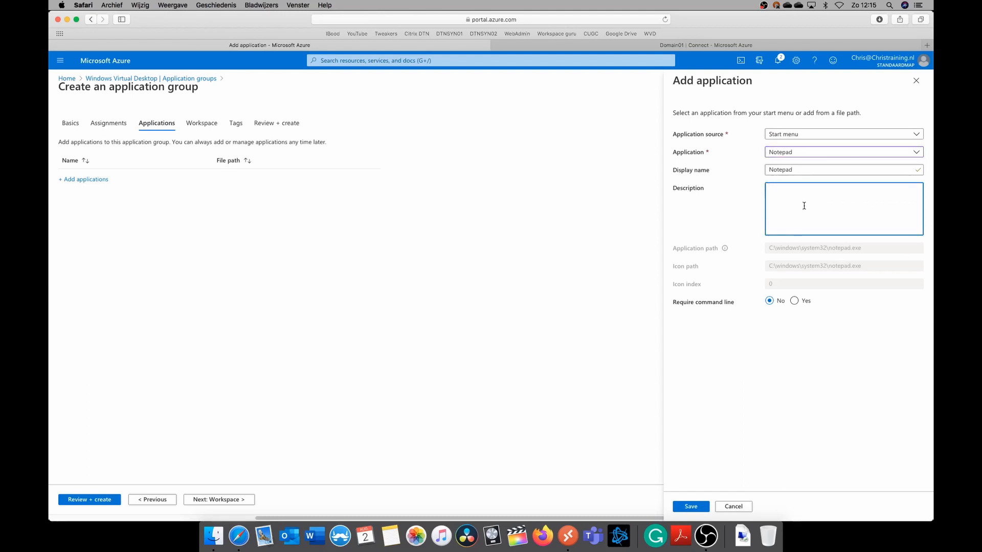
{"action": "type", "text": "This is remote app notepad"}
{"action": "left_click", "coordinate": [697, 508]}
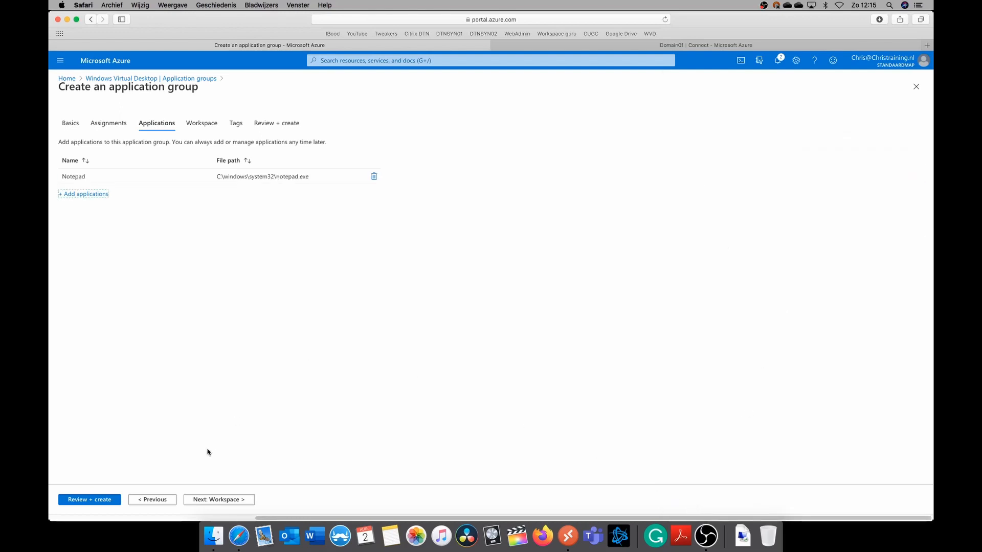
Enable registering the application group with TechDemoWorkspace and proceed to its tags
{"action": "left_click", "coordinate": [225, 500]}
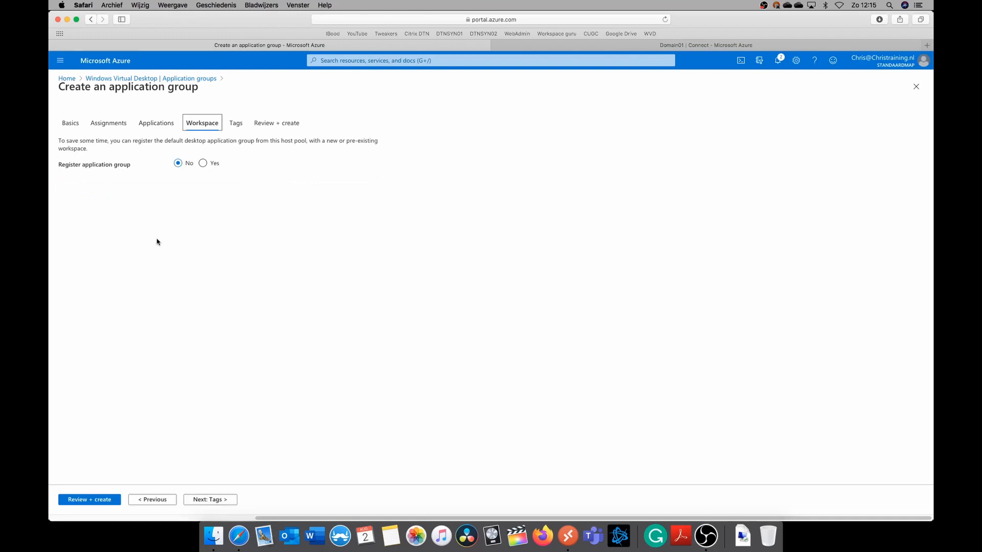
{"action": "left_click", "coordinate": [203, 164]}
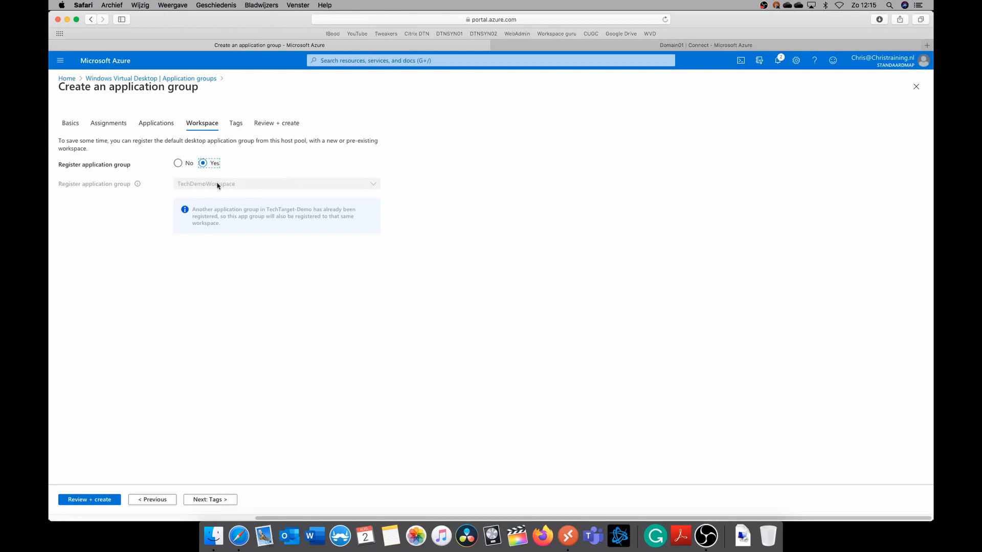
{"action": "left_click", "coordinate": [211, 500]}
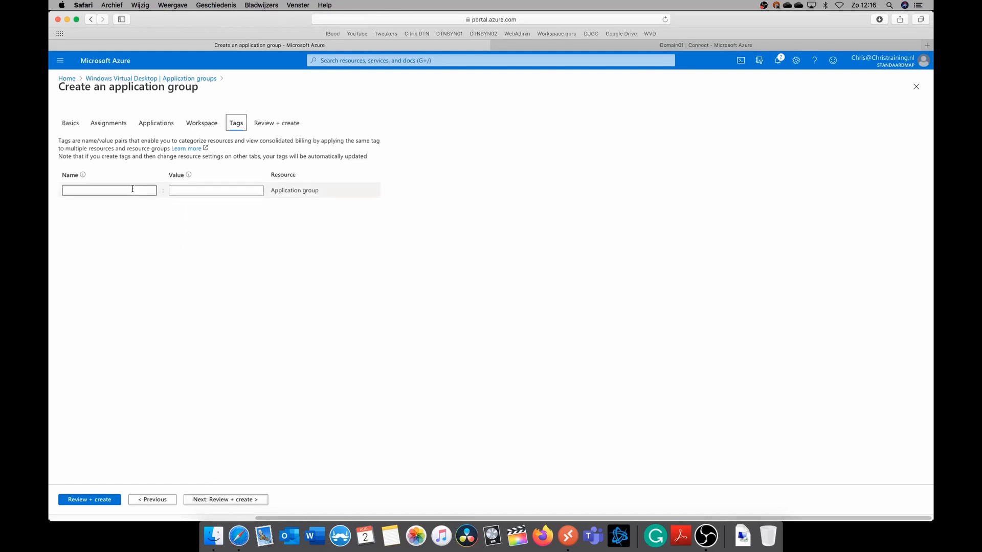
Add a tag named ChrisLabFunction with the value WVD to the application group
{"action": "left_click", "coordinate": [132, 189]}
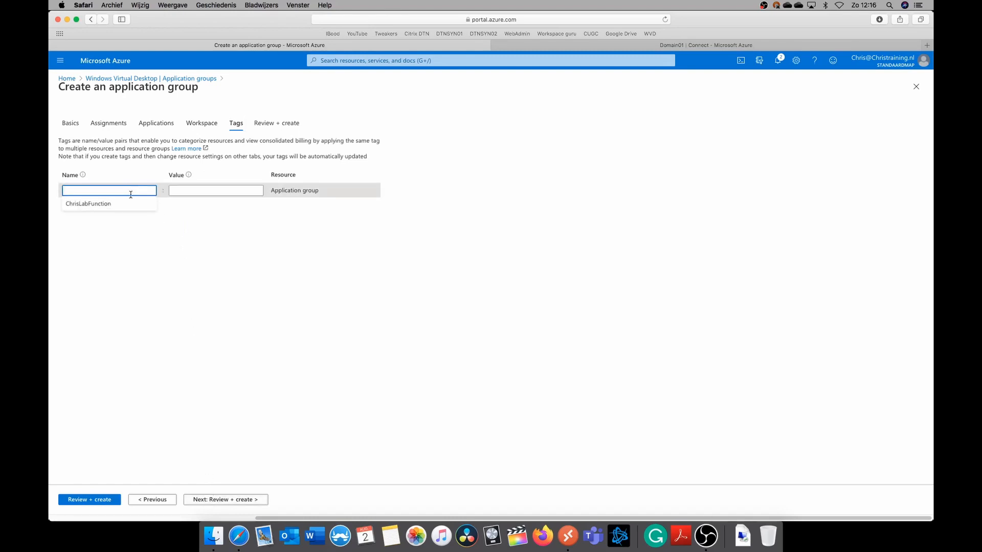
{"action": "left_click", "coordinate": [127, 203]}
{"action": "left_click", "coordinate": [197, 189]}
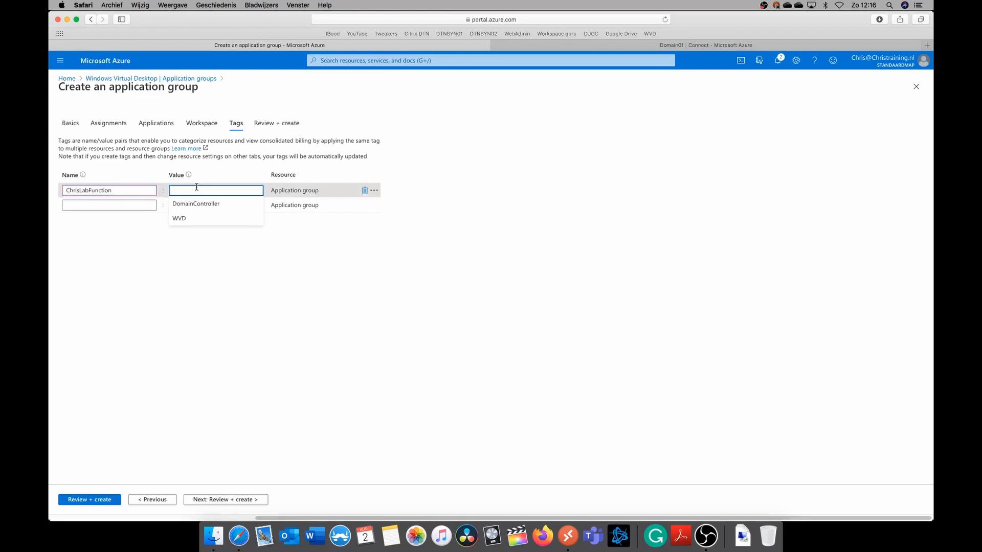
{"action": "type", "text": "WVD"}
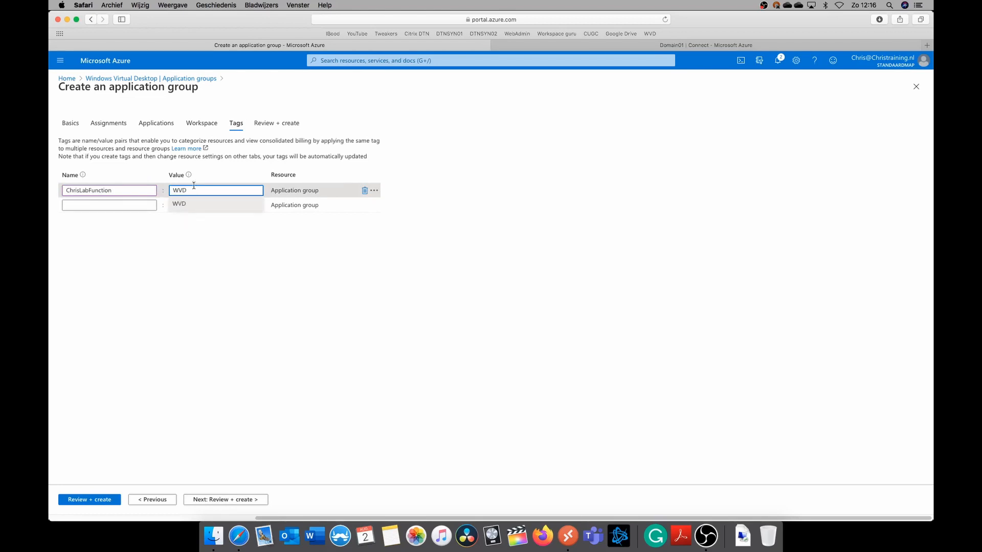
Proceed to the review of the Application-Group-Notepad application group and create it
{"action": "left_click", "coordinate": [272, 352]}
{"action": "left_click", "coordinate": [226, 499]}
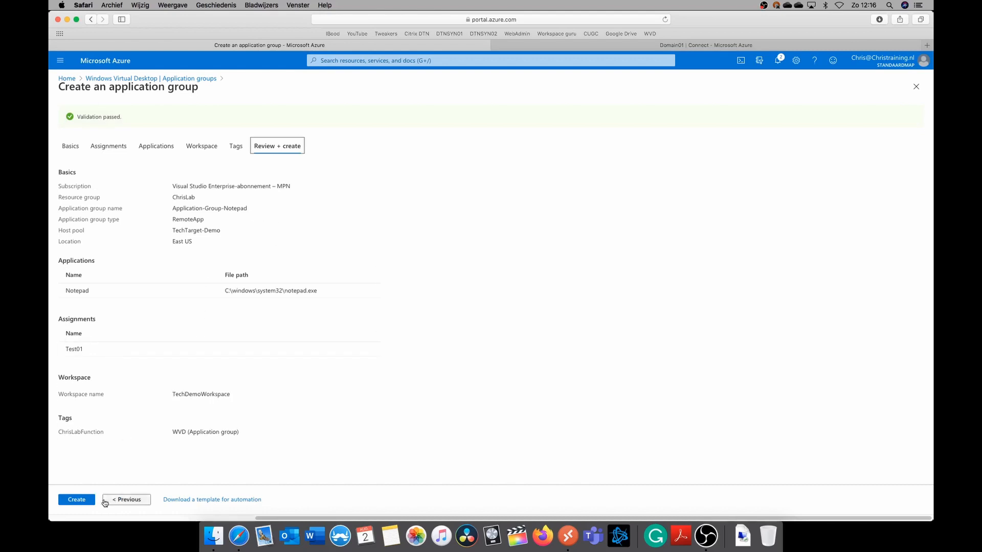
{"action": "left_click", "coordinate": [78, 500]}
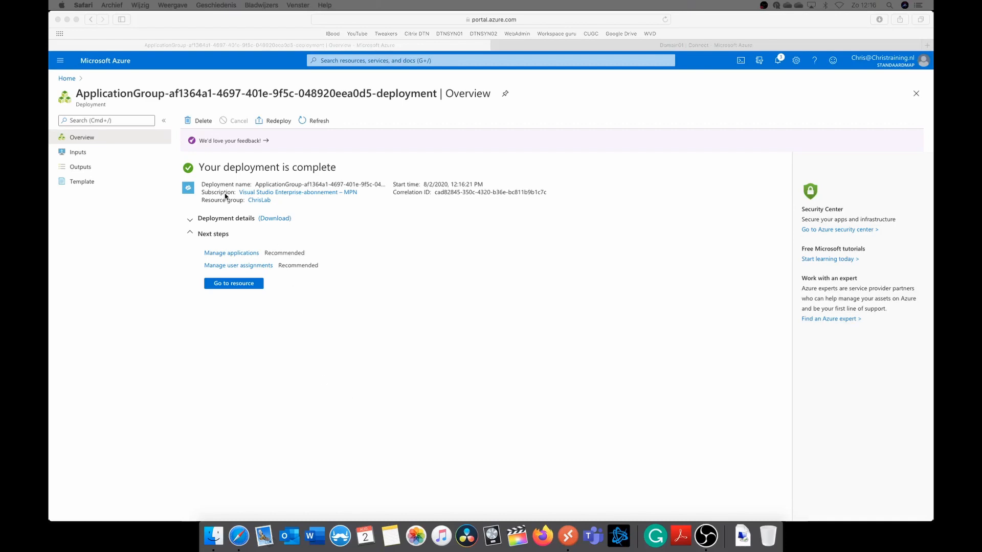
Go to the Windows Virtual Desktop application groups and open the assignments of TechTarget-Demo-DAG
{"action": "left_click", "coordinate": [338, 62]}
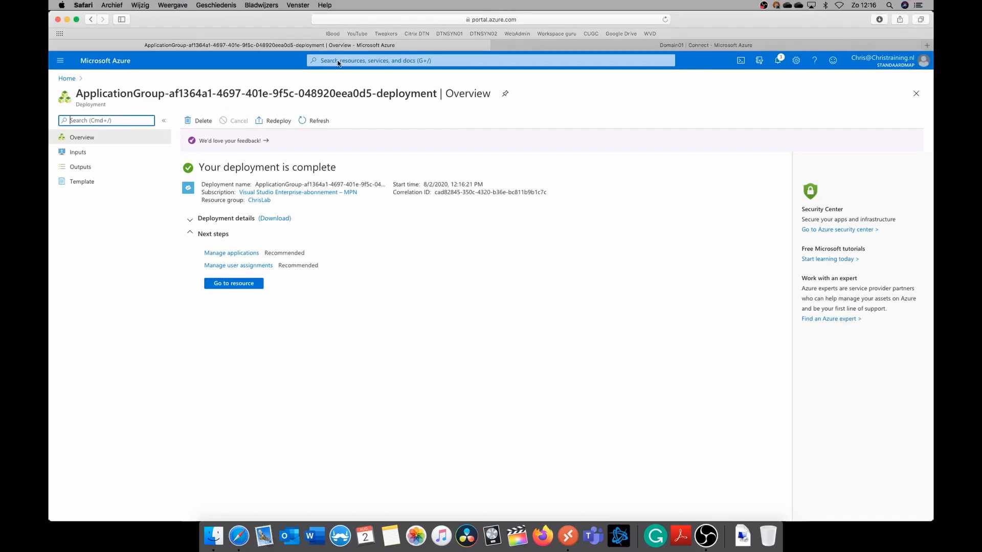
{"action": "left_click", "coordinate": [334, 61]}
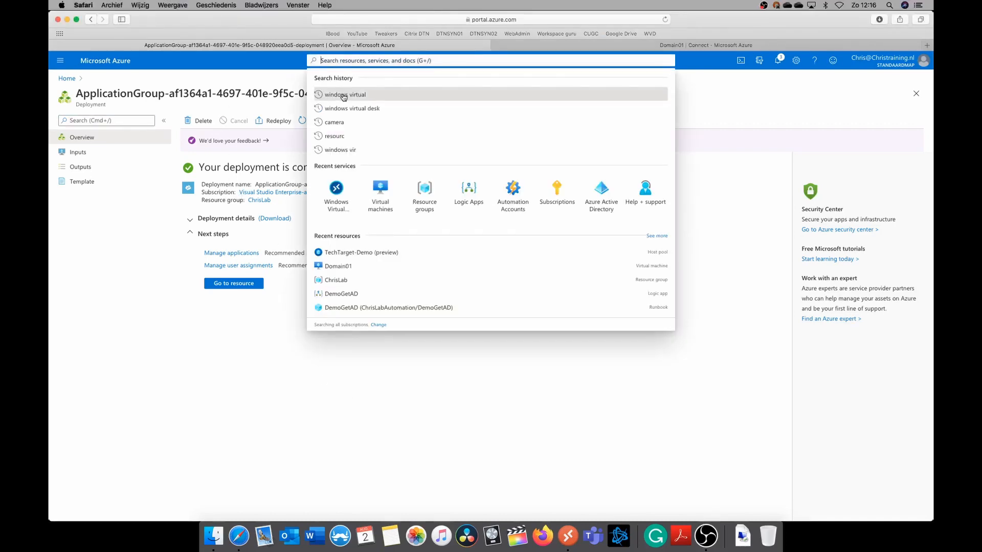
{"action": "left_click", "coordinate": [341, 197]}
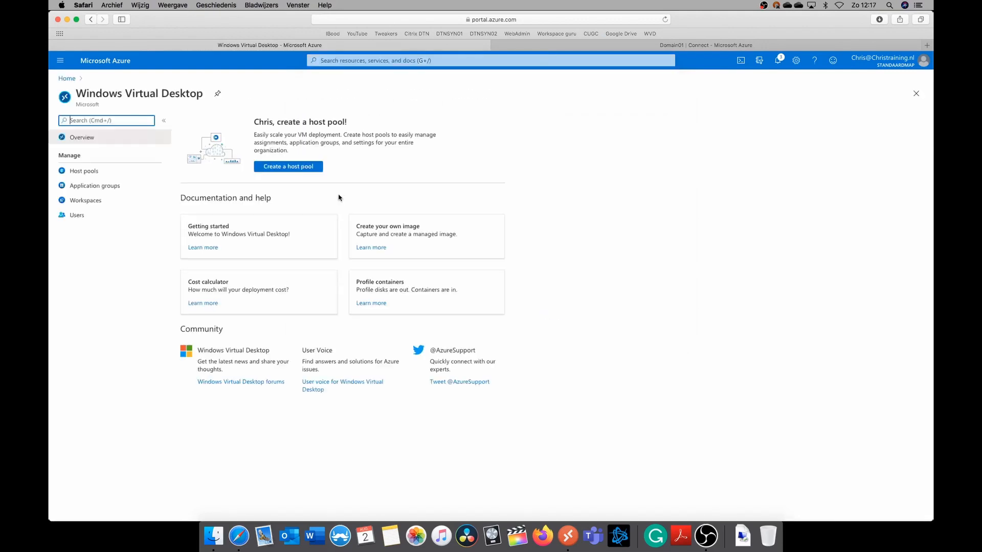
{"action": "left_click", "coordinate": [104, 189]}
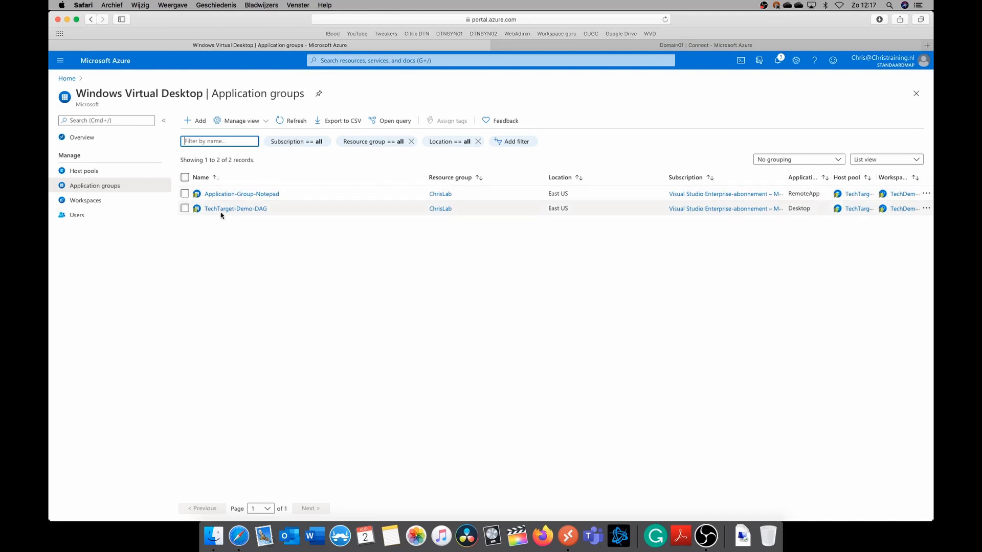
{"action": "left_click", "coordinate": [239, 209]}
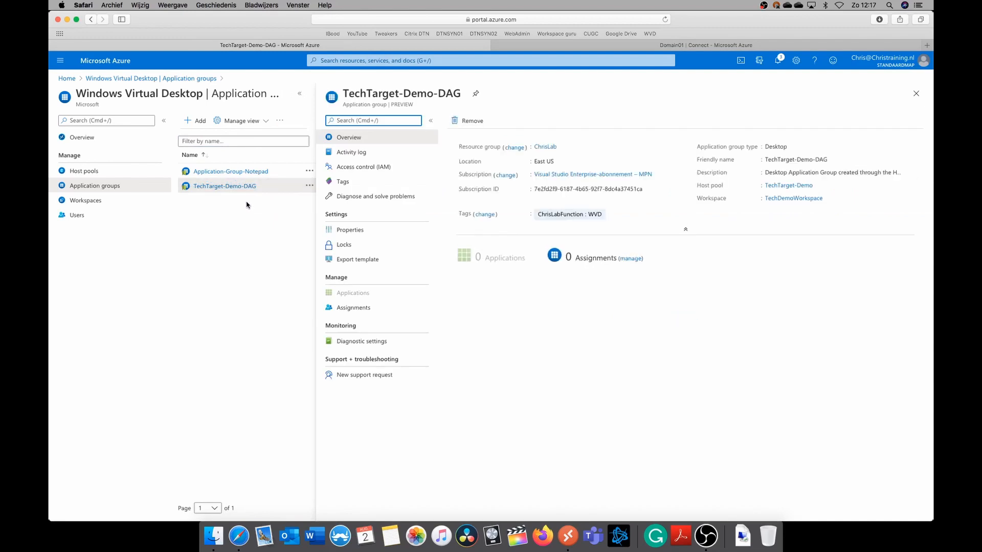
{"action": "left_click", "coordinate": [371, 308]}
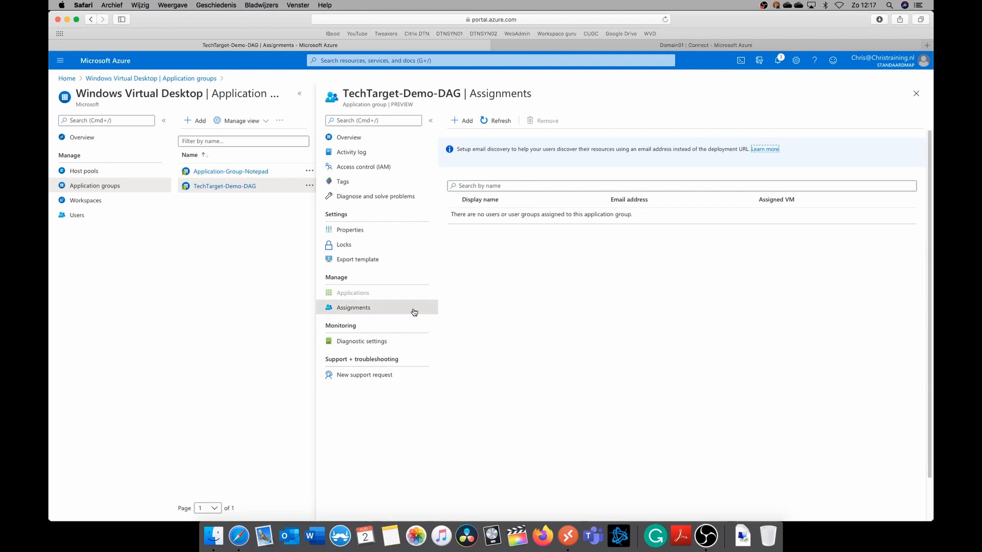
Search the Azure AD users for "test" and assign Test01 and Test02 to the TechTarget-Demo-DAG application group
{"action": "left_click", "coordinate": [461, 122]}
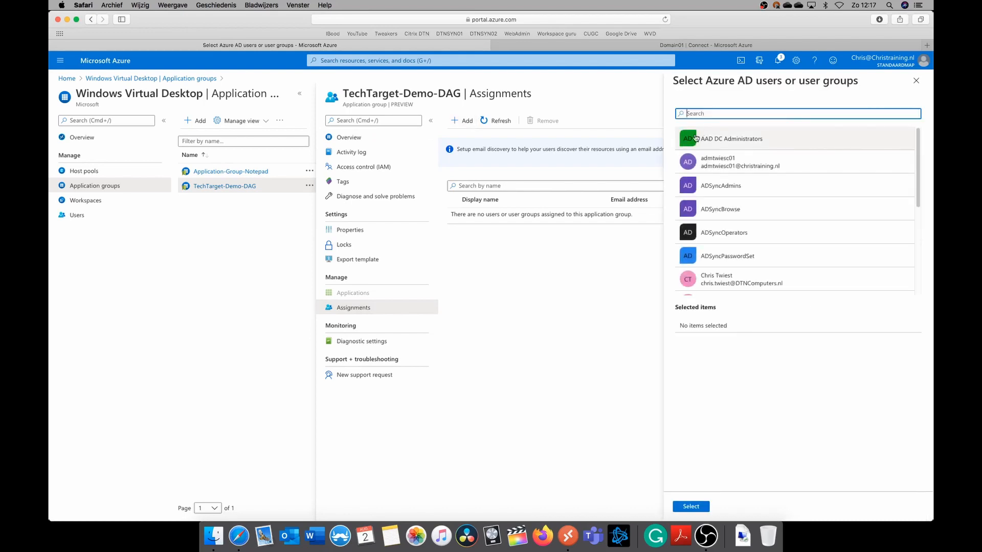
{"action": "type", "text": "testy"}
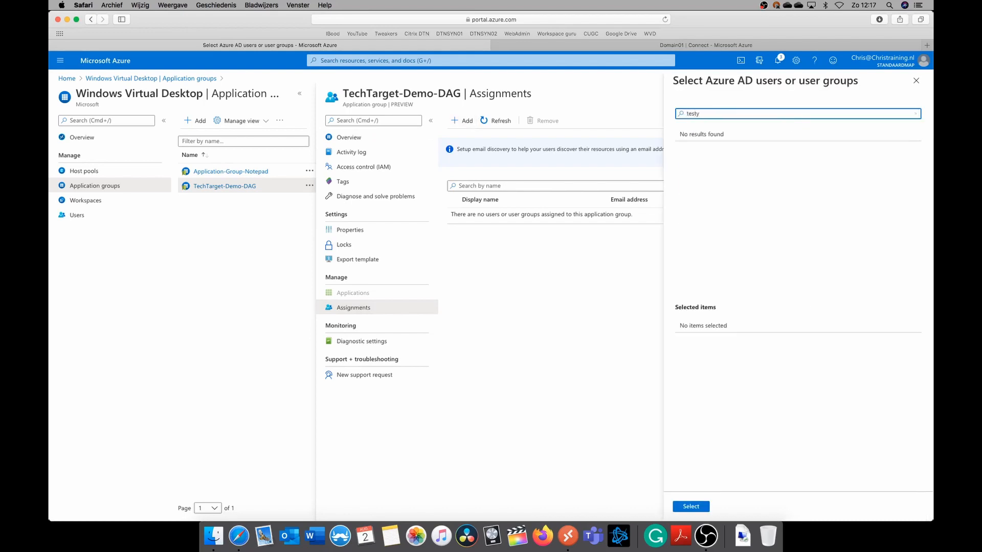
{"action": "key", "text": "BackSpace"}
{"action": "left_click", "coordinate": [736, 147]}
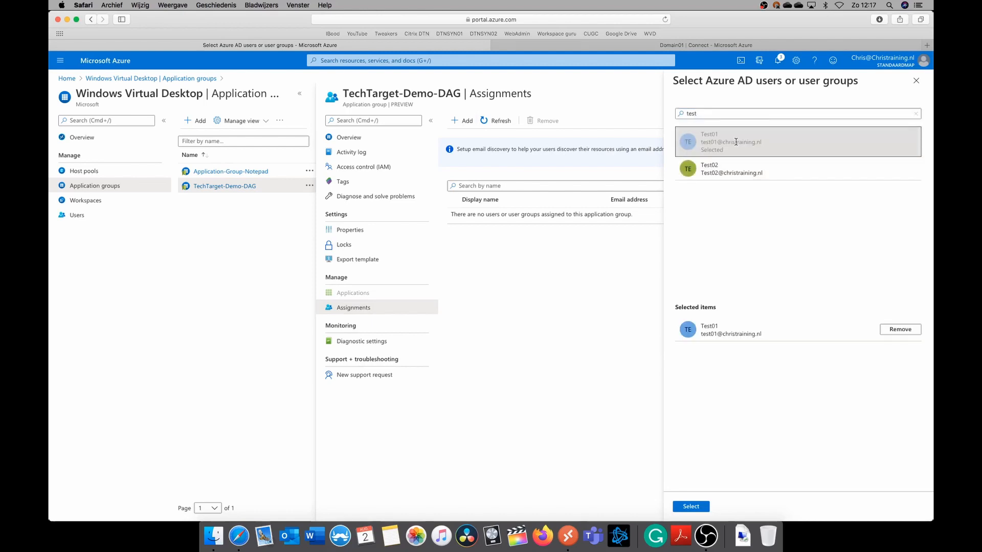
{"action": "left_click", "coordinate": [739, 172]}
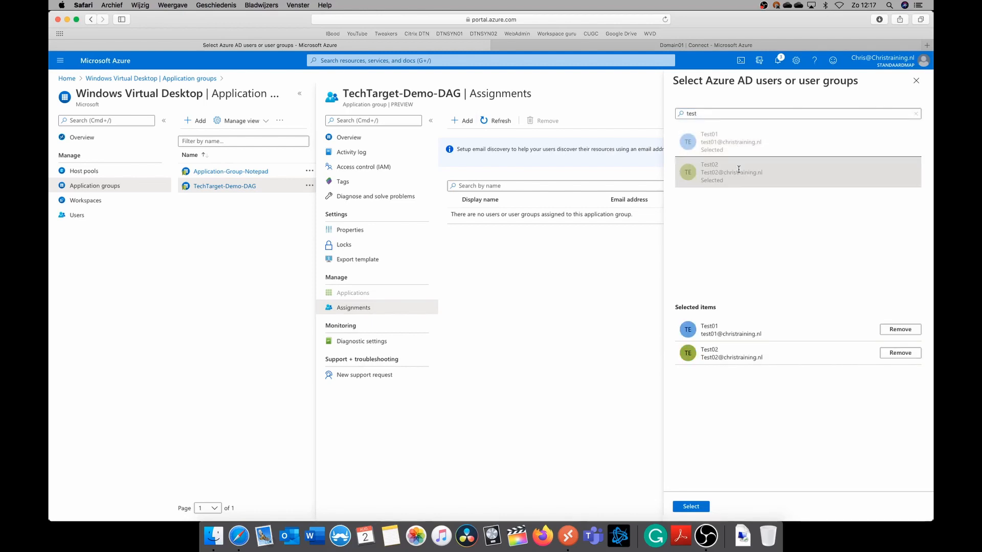
{"action": "left_click", "coordinate": [701, 508]}
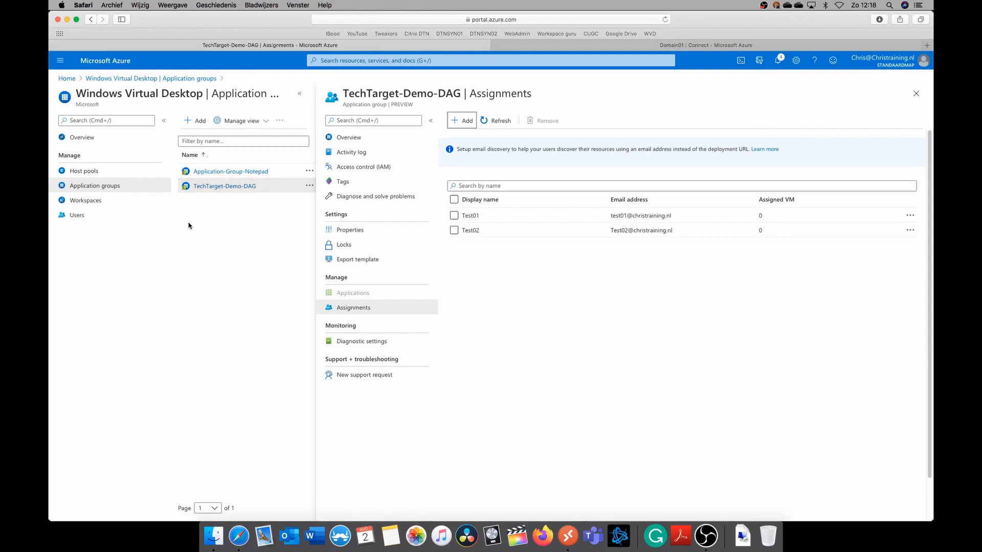
Show the Windows Virtual Desktop users page, and load the bookmarked WVD web client in a new private browser window
{"action": "left_click", "coordinate": [77, 214]}
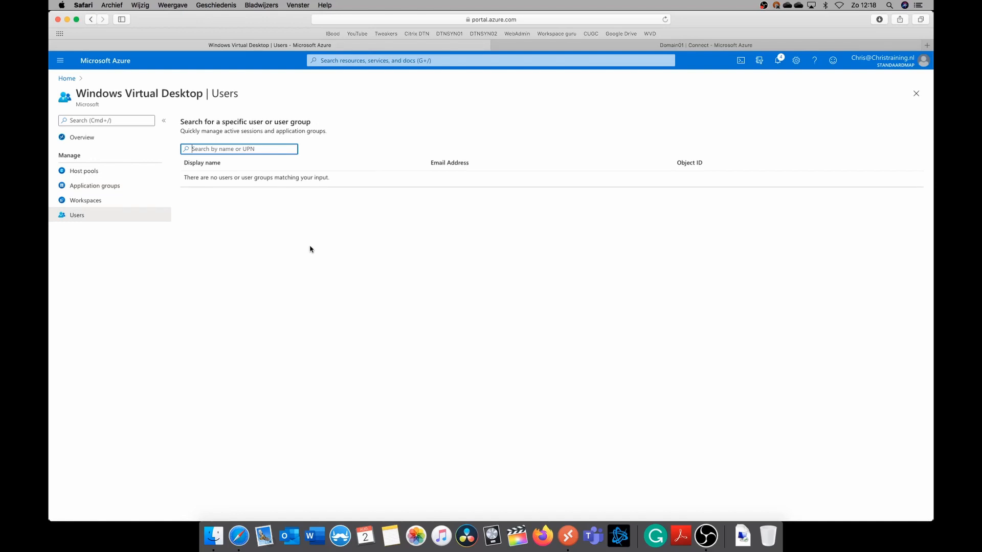
{"action": "left_click", "coordinate": [113, 6]}
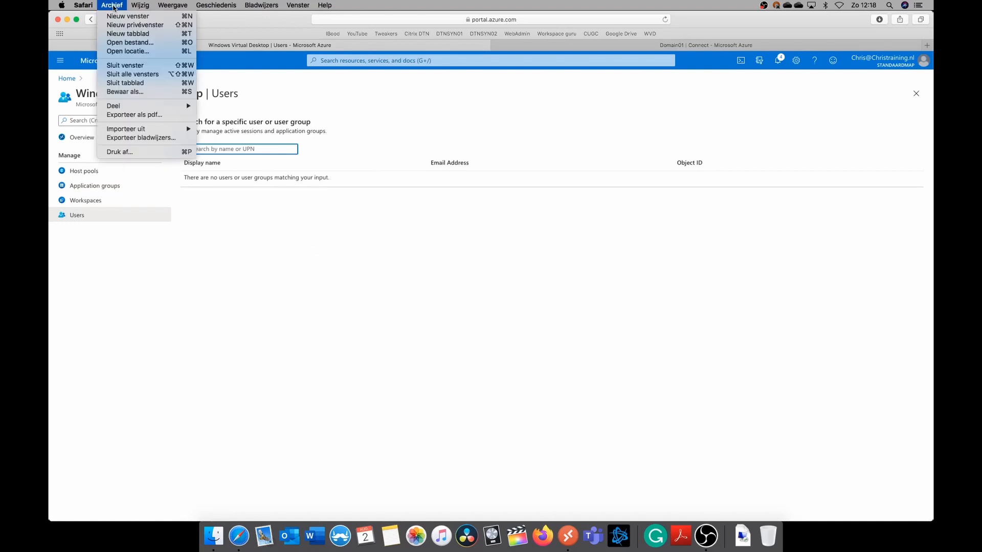
{"action": "left_click", "coordinate": [123, 26]}
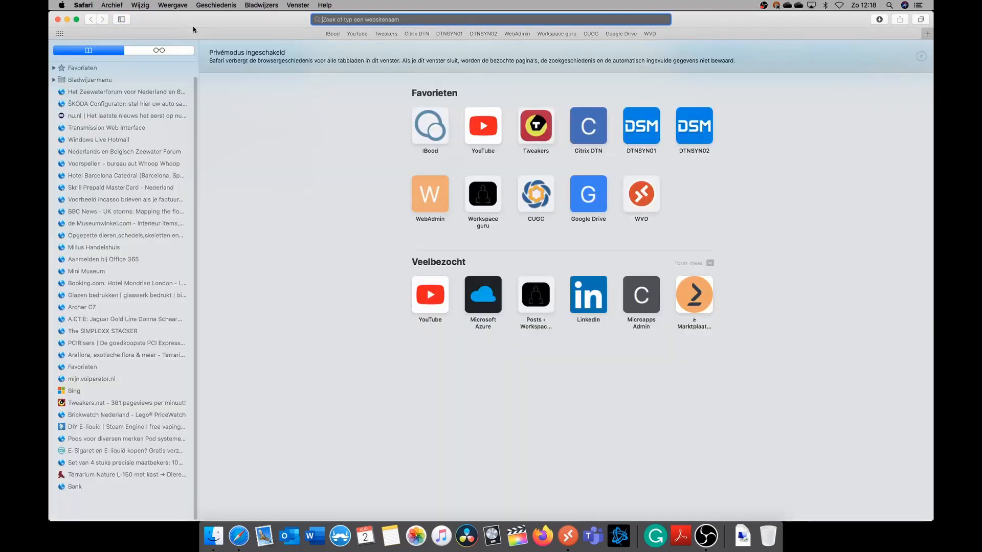
{"action": "left_click", "coordinate": [651, 35]}
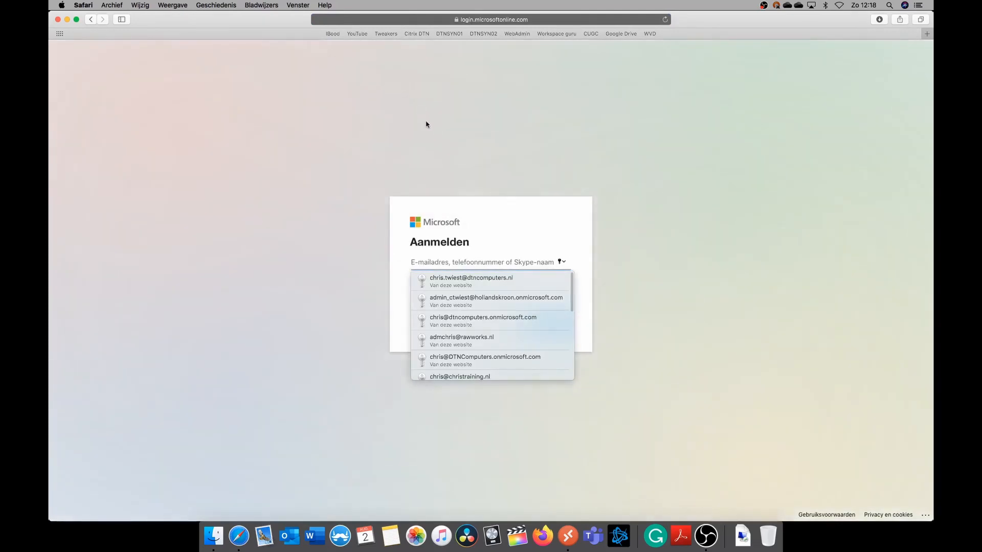
Sign in to the WVD web client with the Test01 account's e-mail and saved password
{"action": "type", "text": "test01"}
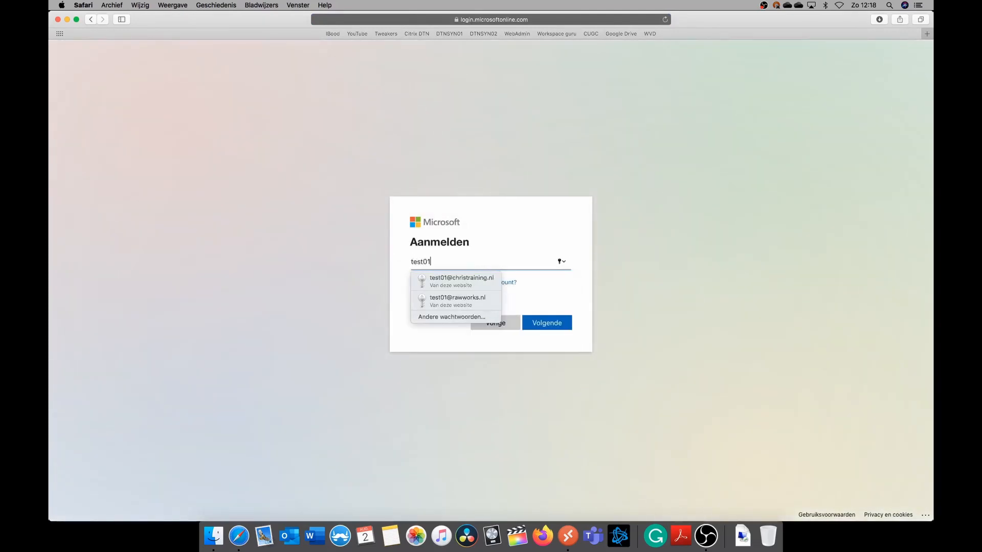
{"action": "left_click", "coordinate": [470, 280]}
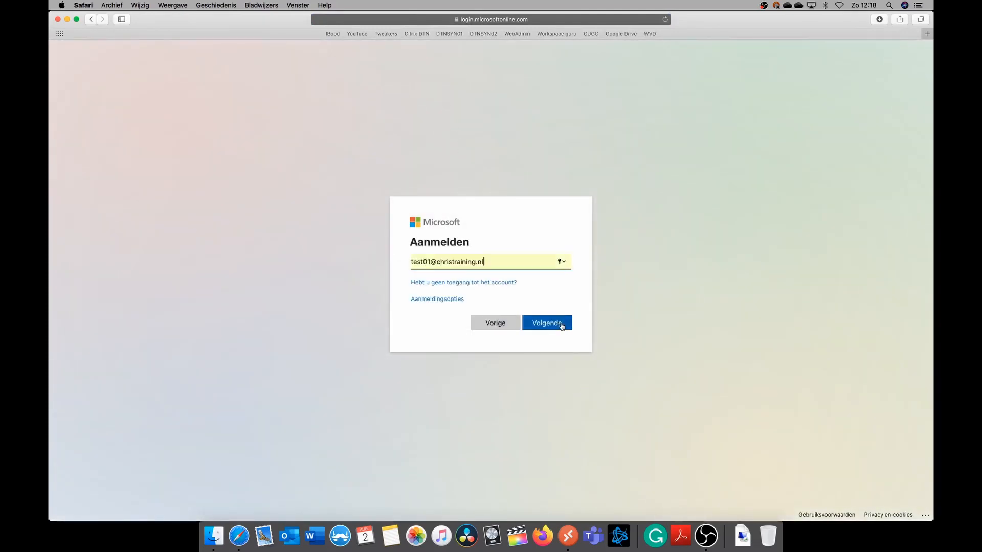
{"action": "left_click", "coordinate": [562, 323]}
{"action": "left_click", "coordinate": [561, 323]}
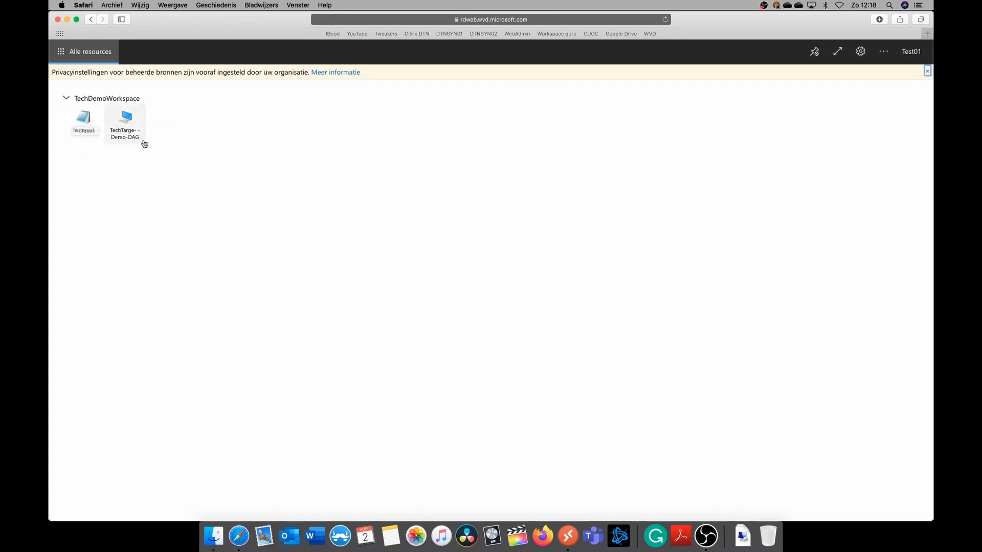
Launch the TechTarget-Demo-DAG desktop, accept the local resource access, and log on with the Test01 account's username and password
{"action": "left_click", "coordinate": [134, 124]}
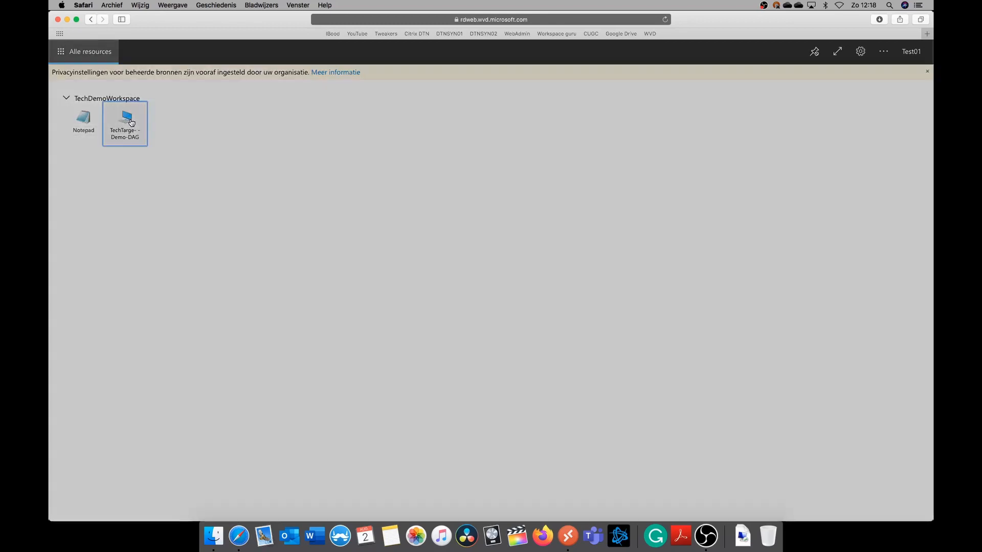
{"action": "left_click", "coordinate": [543, 331]}
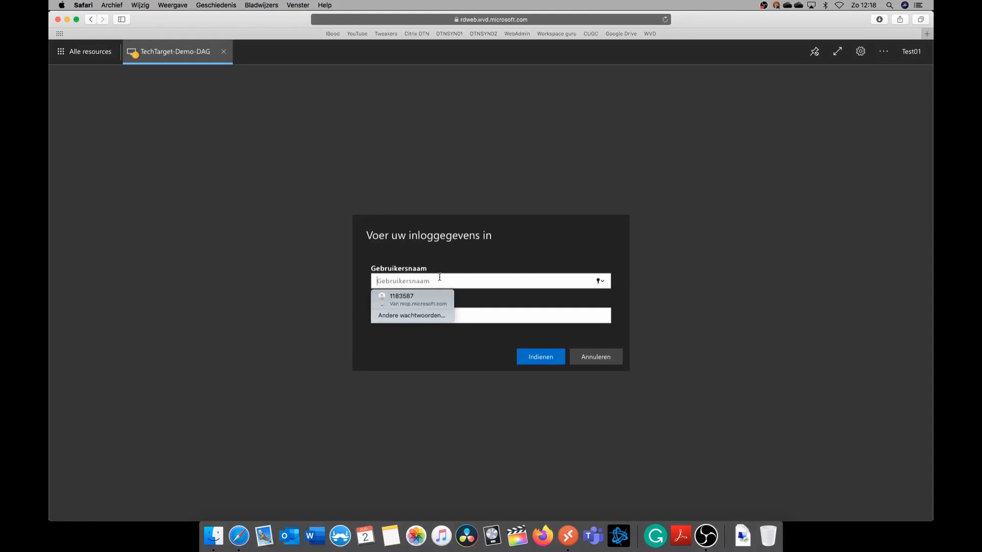
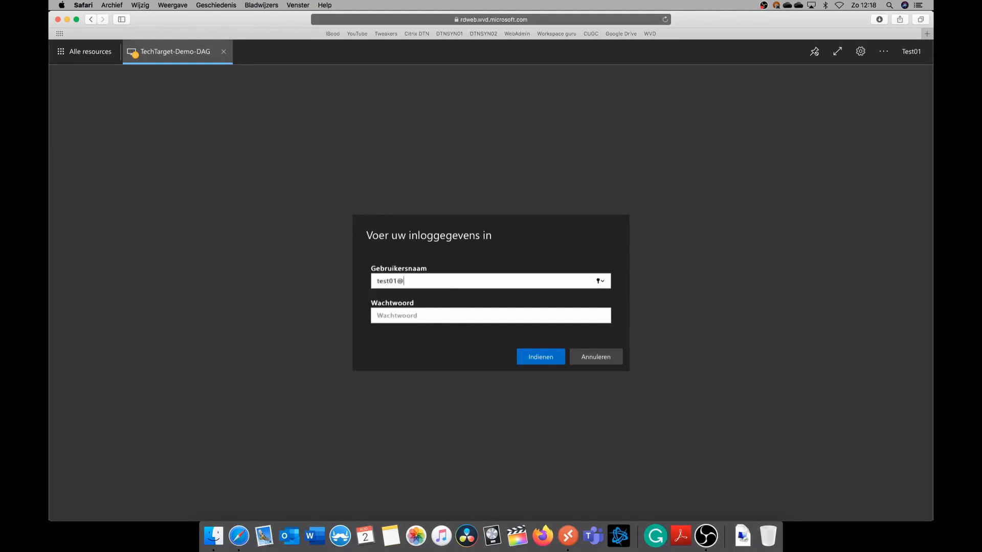
{"action": "key", "text": "Tab"}
{"action": "type", "text": "••"}
{"action": "key", "text": "BackSpace"}
{"action": "key", "text": "BackSpace"}
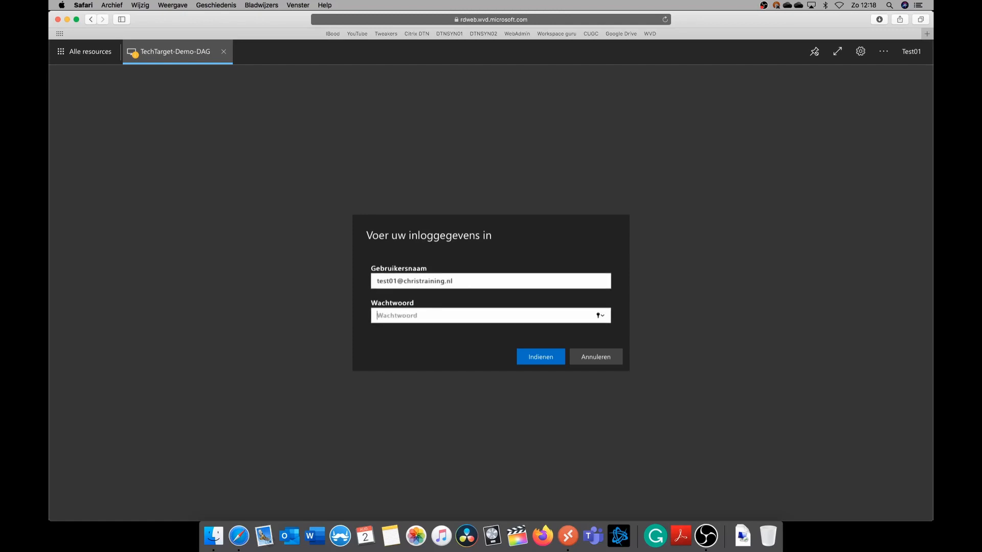
{"action": "type", "text": "•••••••••••"}
{"action": "key", "text": "Return"}
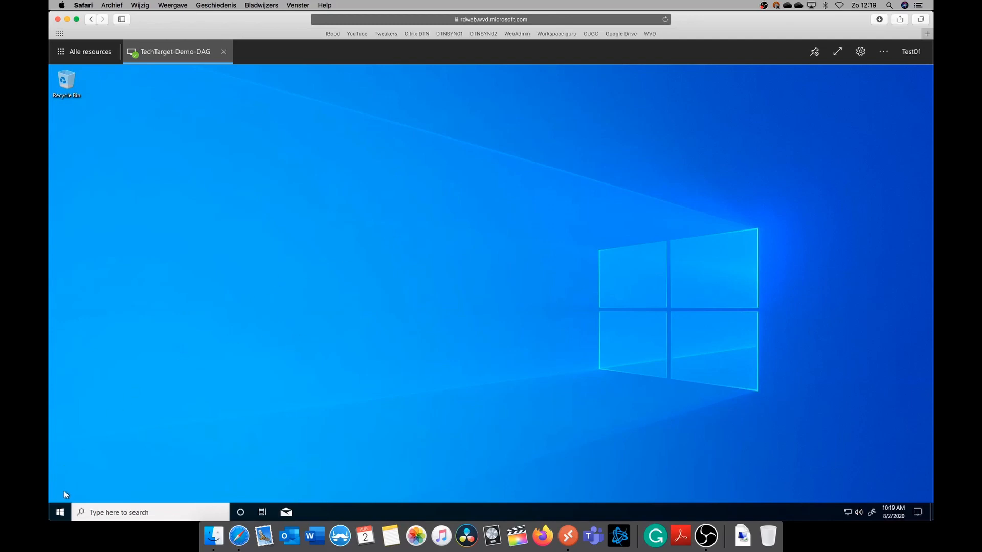
View the Start menu of the remote desktop and return to the Azure portal window
{"action": "left_click", "coordinate": [60, 512]}
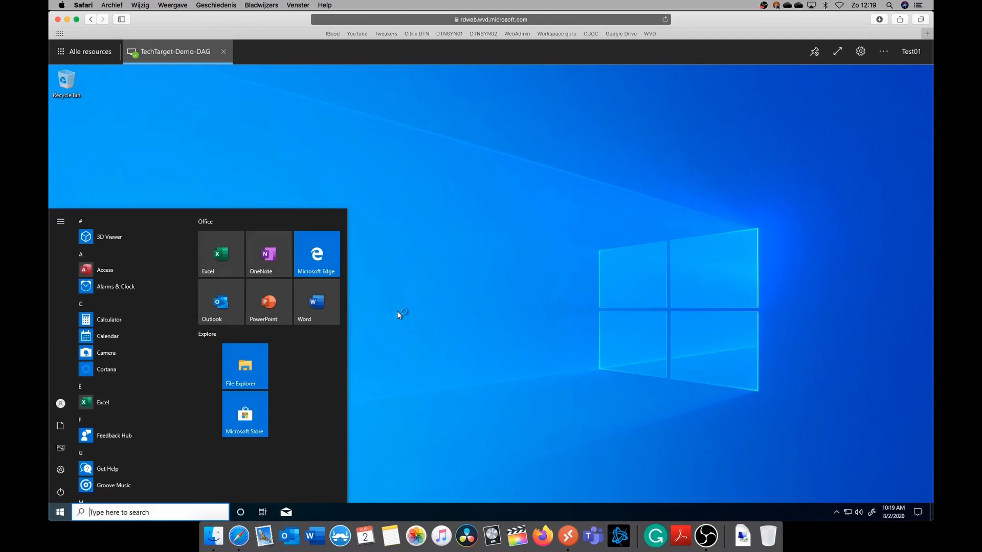
{"action": "key", "text": "ctrl+Up"}
{"action": "left_click", "coordinate": [333, 366]}
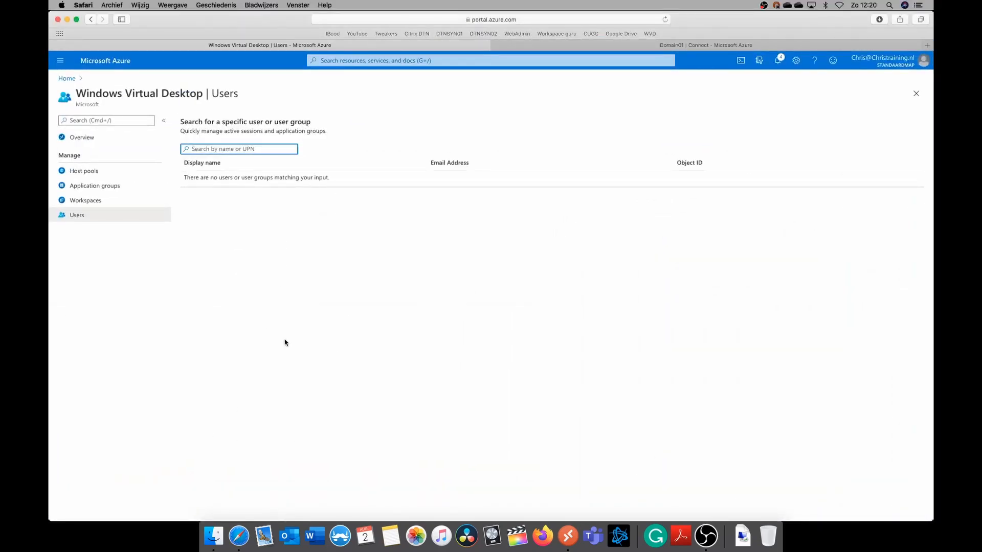
Search the Windows Virtual Desktop users for "test" and examine the assignments and sessions of Test01
{"action": "left_click", "coordinate": [78, 218]}
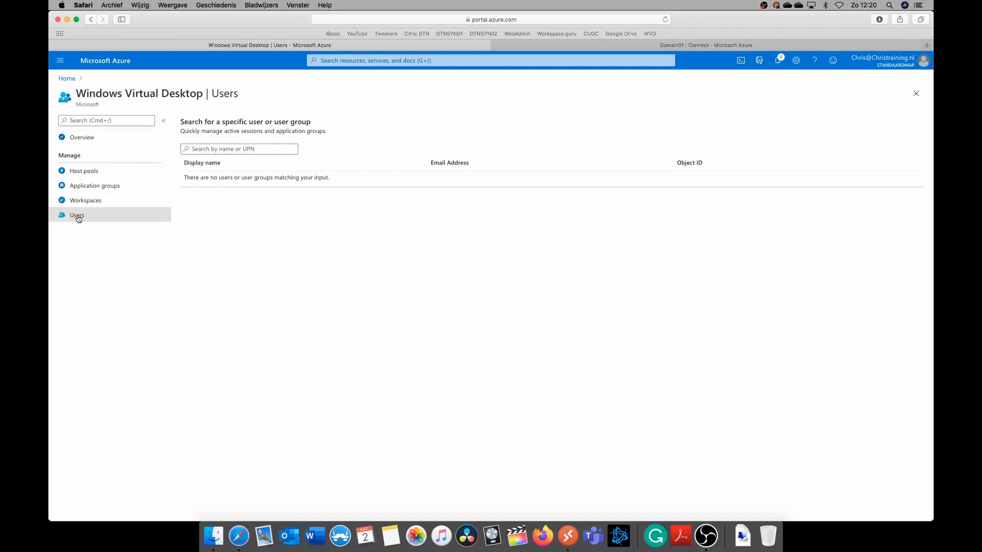
{"action": "left_click", "coordinate": [216, 149]}
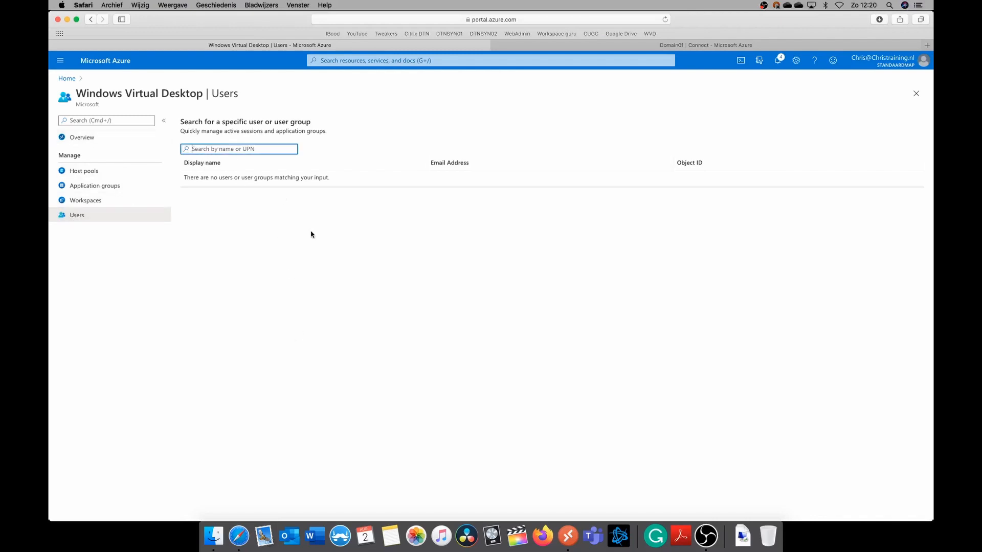
{"action": "type", "text": "test"}
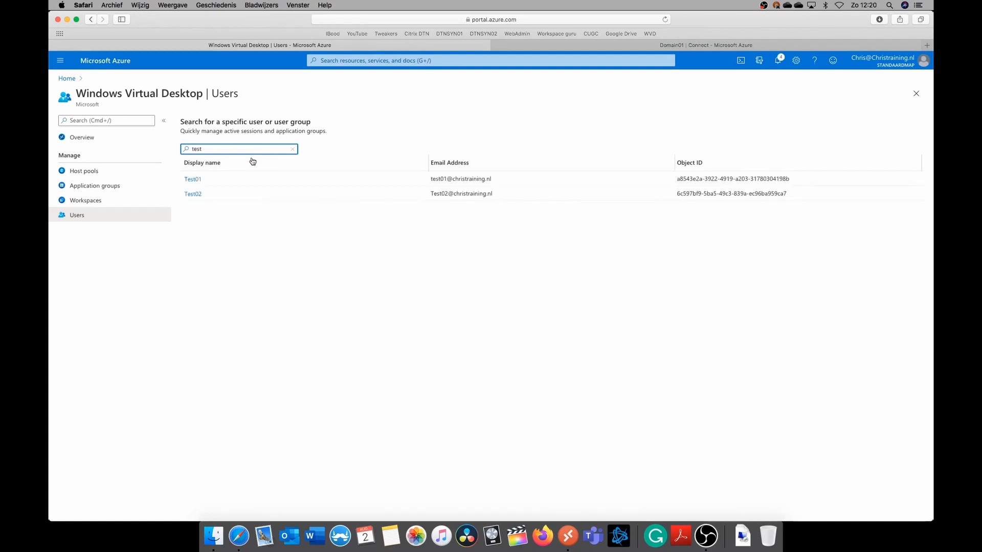
{"action": "left_click", "coordinate": [199, 181]}
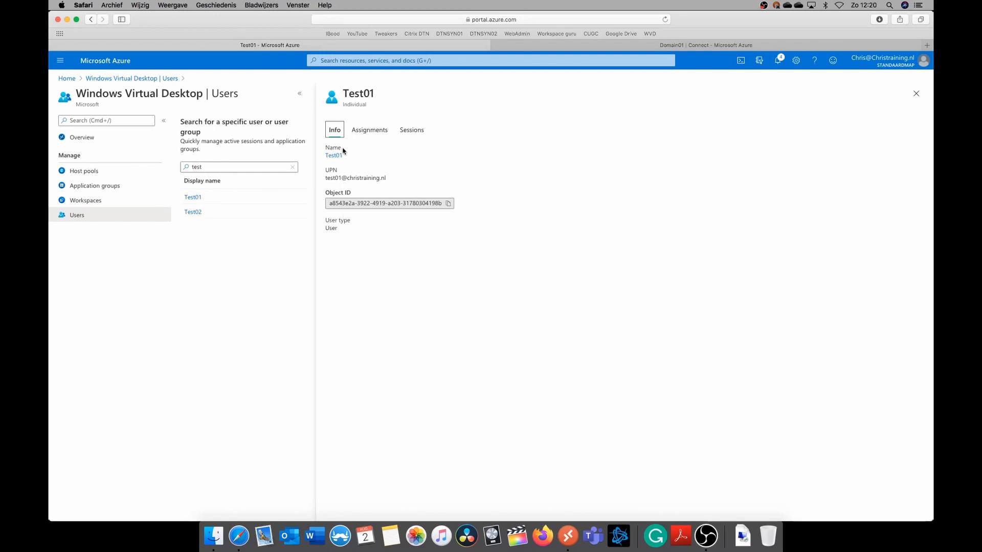
{"action": "left_click", "coordinate": [370, 131]}
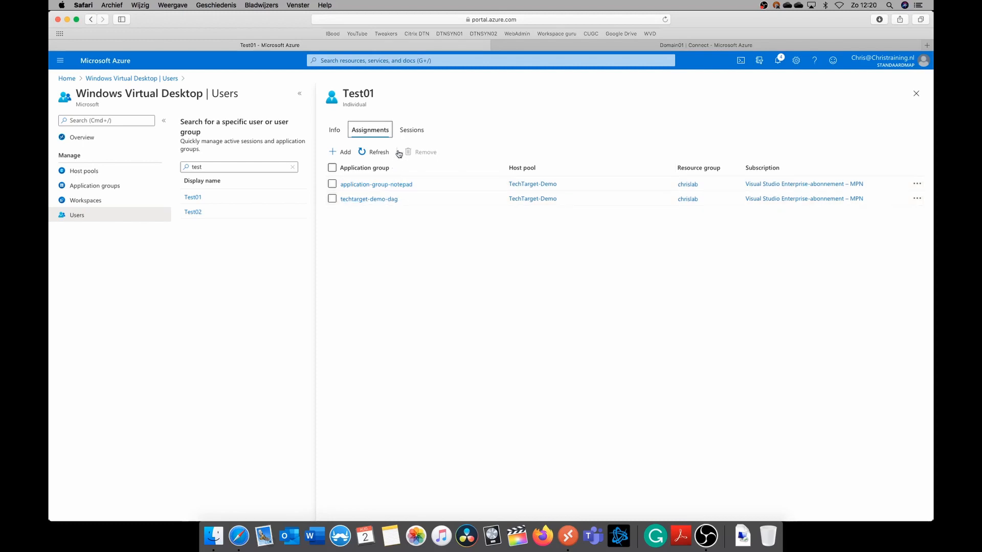
{"action": "left_click", "coordinate": [413, 132]}
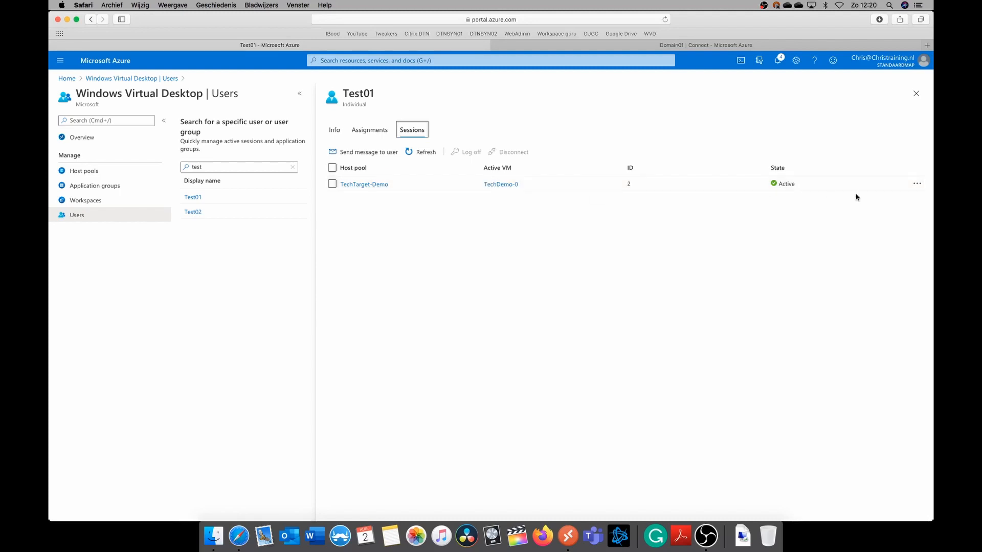
Send a message titled "Test" with the body "This is a test" to Test01's TechTarget-Demo session
{"action": "left_click", "coordinate": [917, 185]}
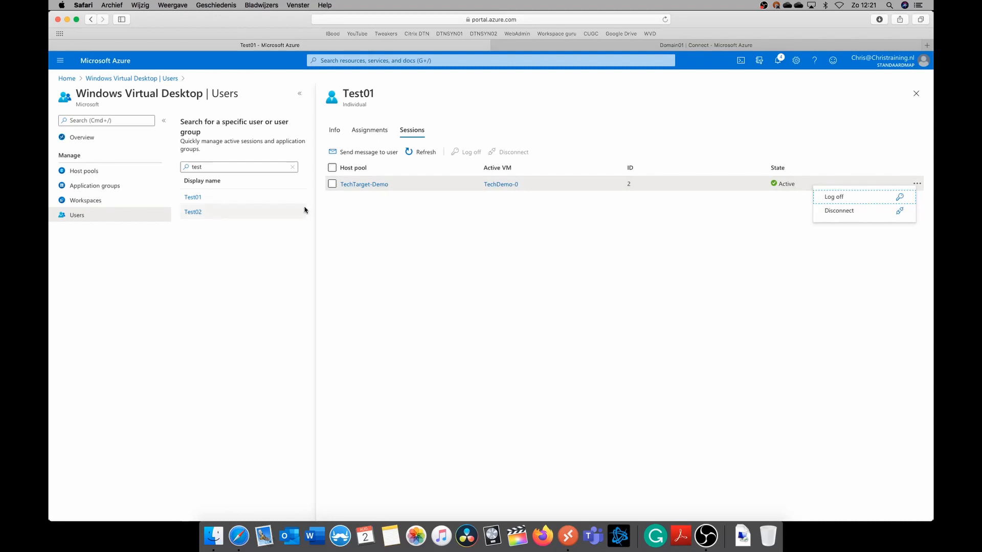
{"action": "left_click", "coordinate": [331, 184]}
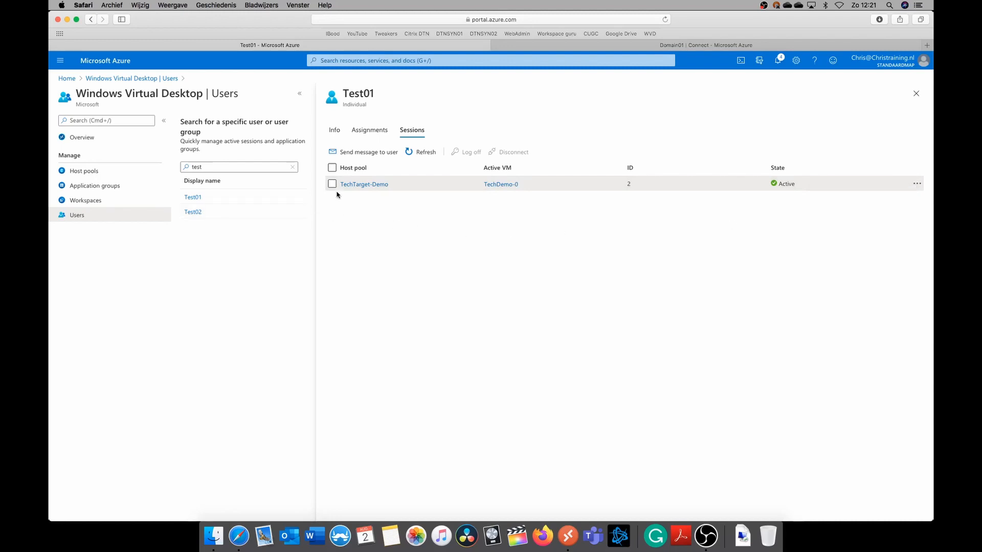
{"action": "left_click", "coordinate": [368, 154]}
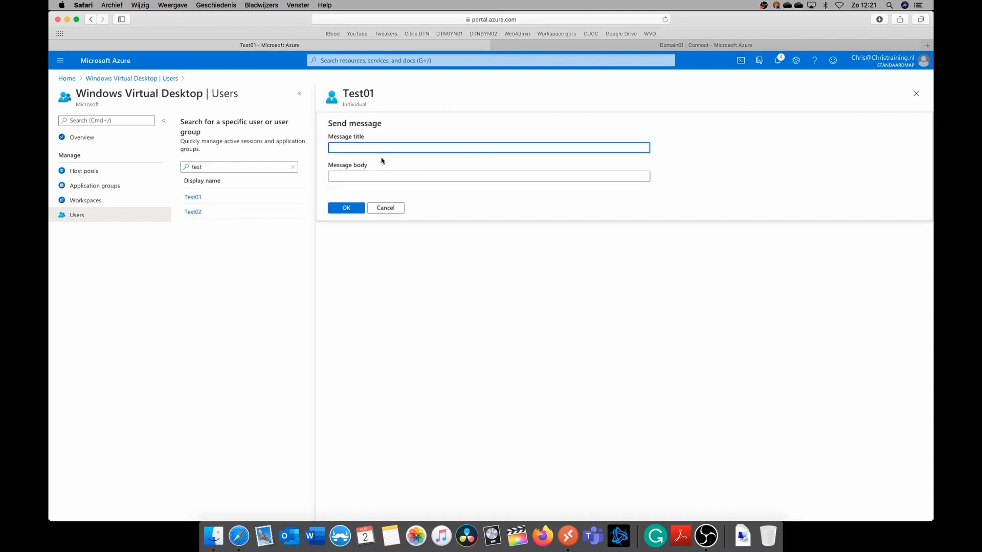
{"action": "type", "text": "Test"}
{"action": "key", "text": "Tab"}
{"action": "type", "text": "This is a test"}
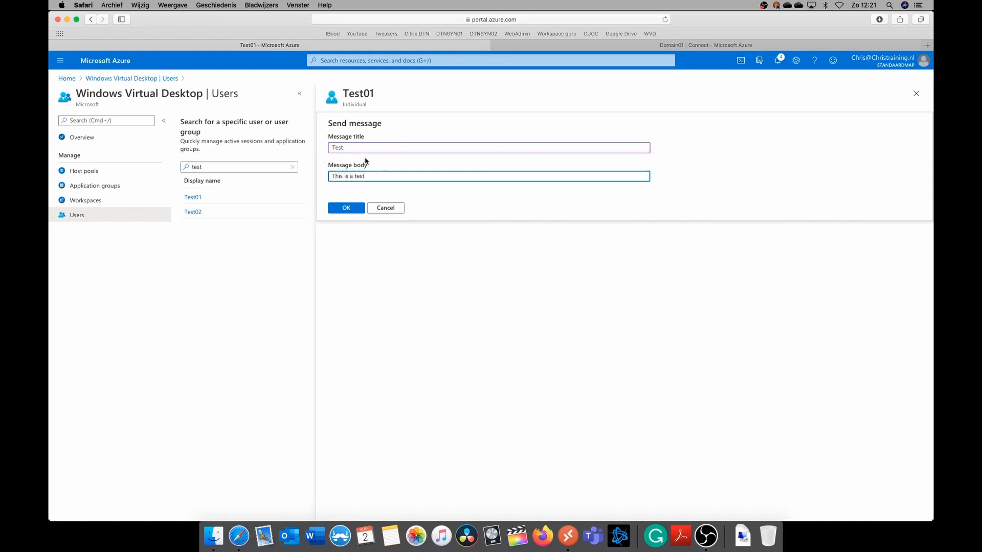
{"action": "left_click", "coordinate": [338, 209]}
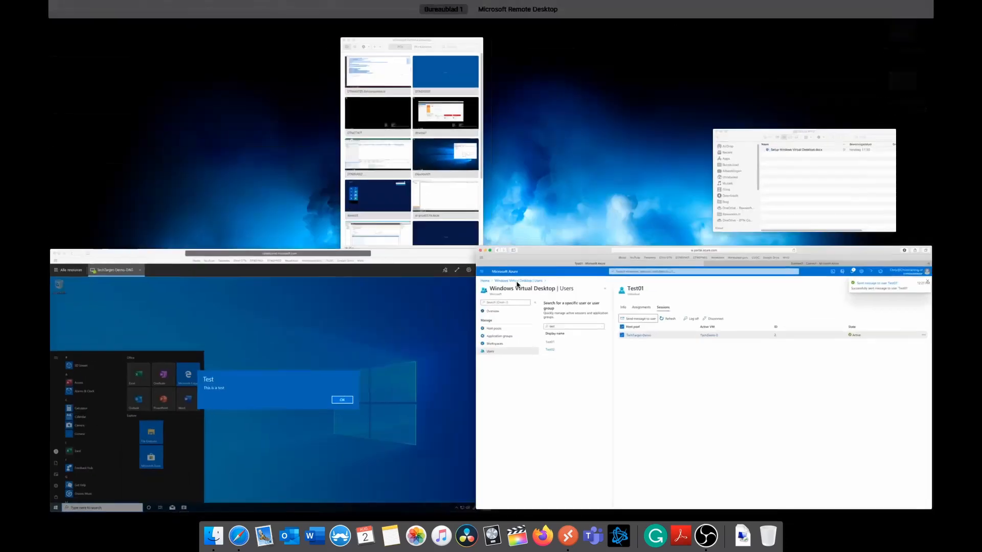
Switch to the web client's remote desktop window and dismiss the test message there
{"action": "key", "text": "ctrl+Up"}
{"action": "left_click", "coordinate": [363, 336]}
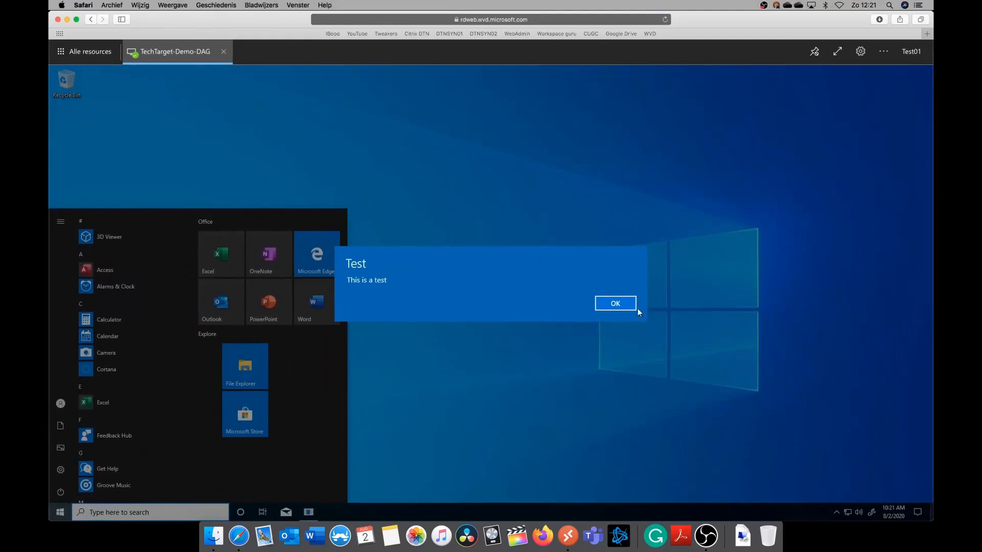
{"action": "left_click", "coordinate": [624, 305]}
{"action": "key", "text": "ctrl+Up"}
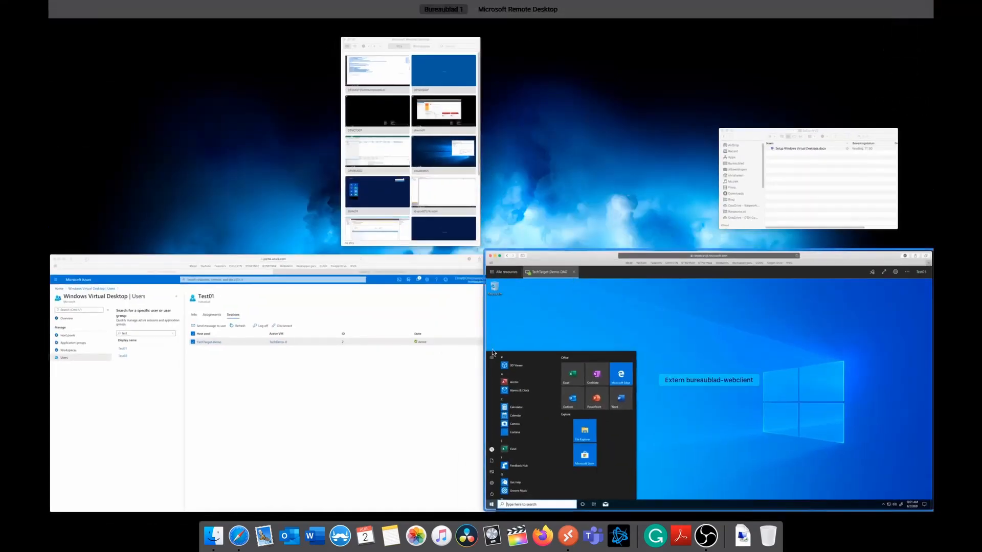
Return to the Azure portal window and log off Test01's selected session on TechDemo-0, confirming the log-off
{"action": "left_click", "coordinate": [462, 300]}
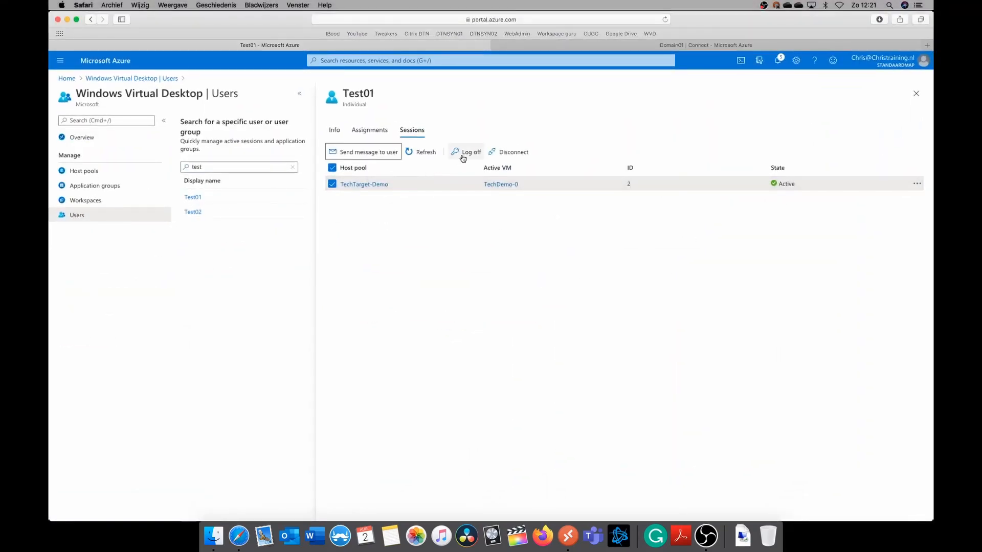
{"action": "left_click", "coordinate": [462, 154]}
{"action": "left_click", "coordinate": [345, 159]}
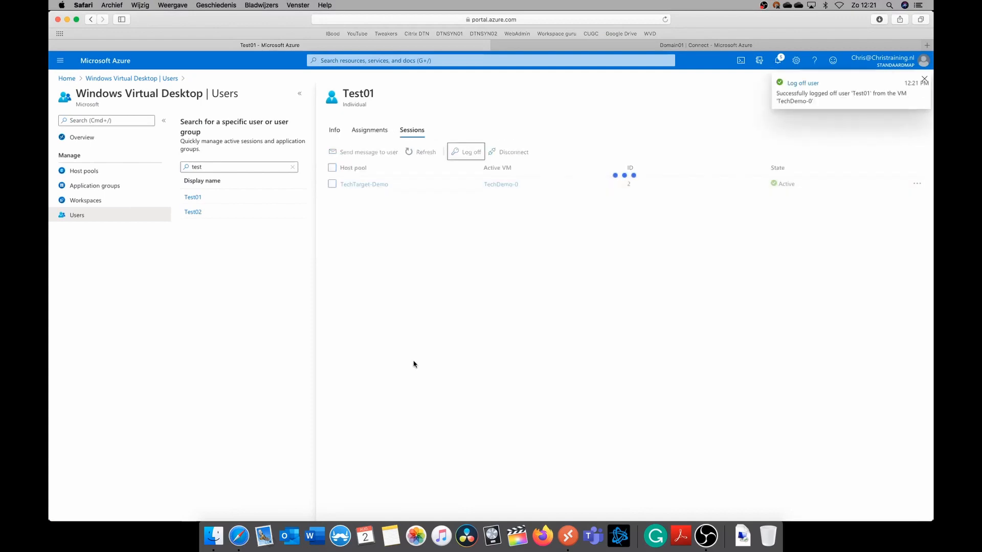
Check the log-off in the web client's remote desktop window and go back to the Azure portal
{"action": "key", "text": "ctrl+Up"}
{"action": "left_click", "coordinate": [340, 366]}
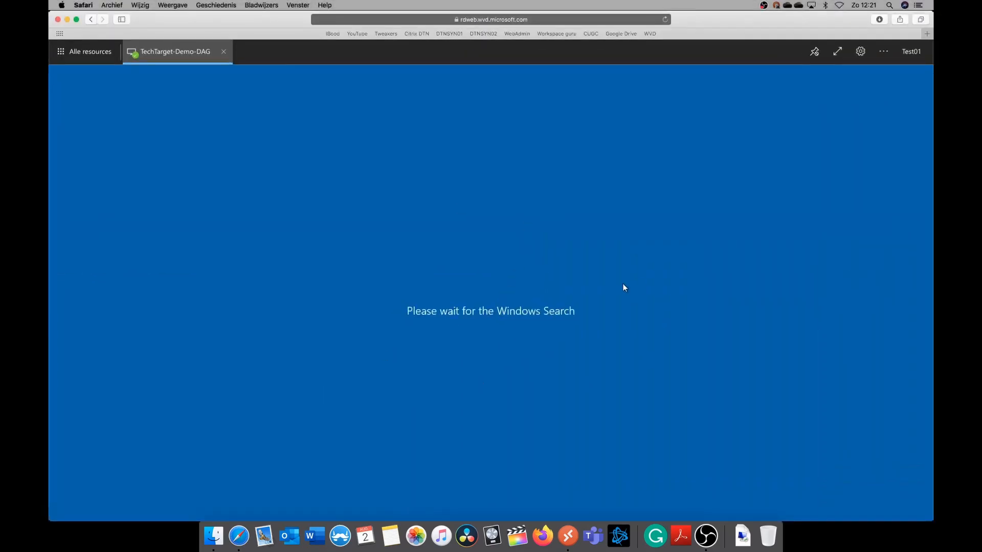
{"action": "key", "text": "ctrl+Up"}
{"action": "left_click", "coordinate": [372, 338]}
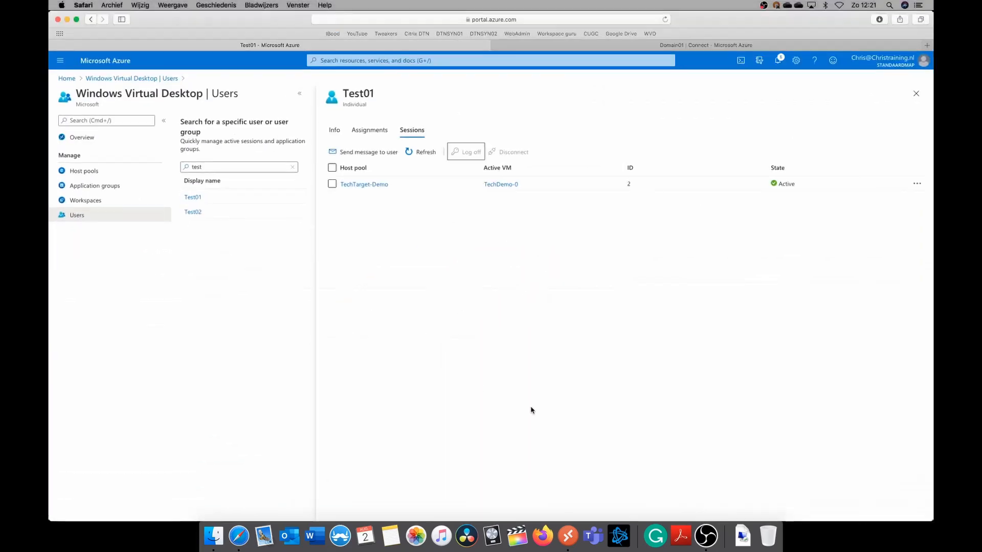